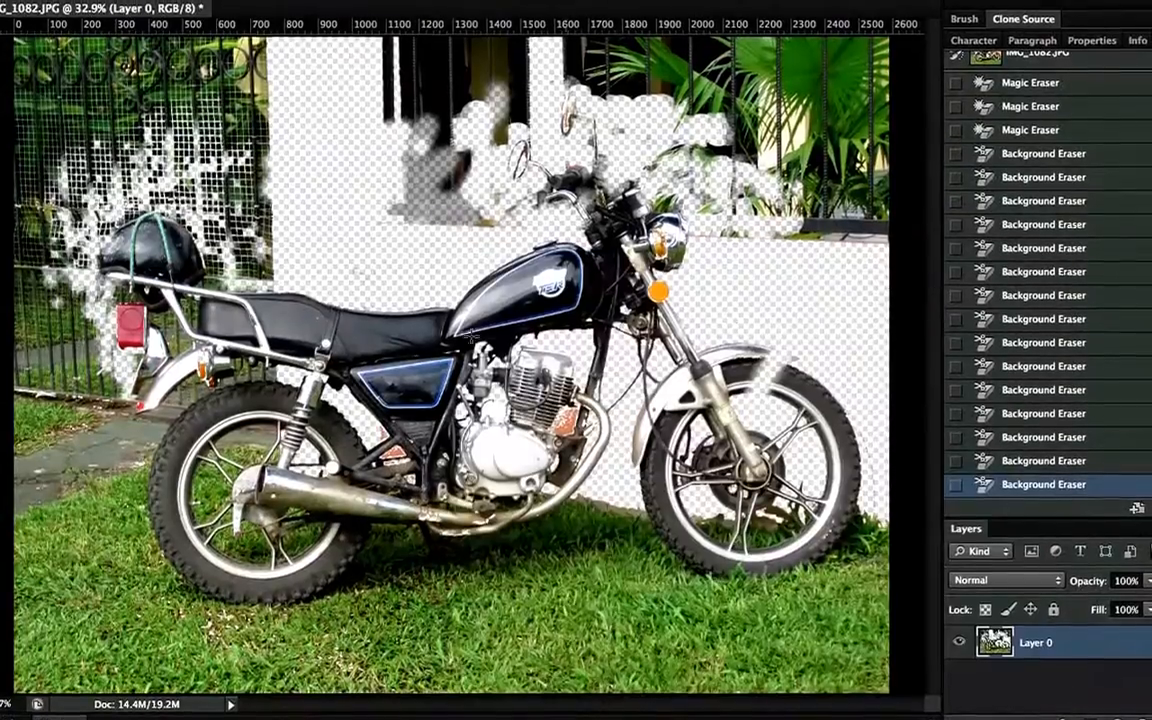
# Apply a blue-to-red gradient across the photo twice, then step back both gradients
pyautogui.moveTo(120, 240); pyautogui.dragTo(700, 240)
pyautogui.moveTo(60, 230); pyautogui.dragTo(605, 230)
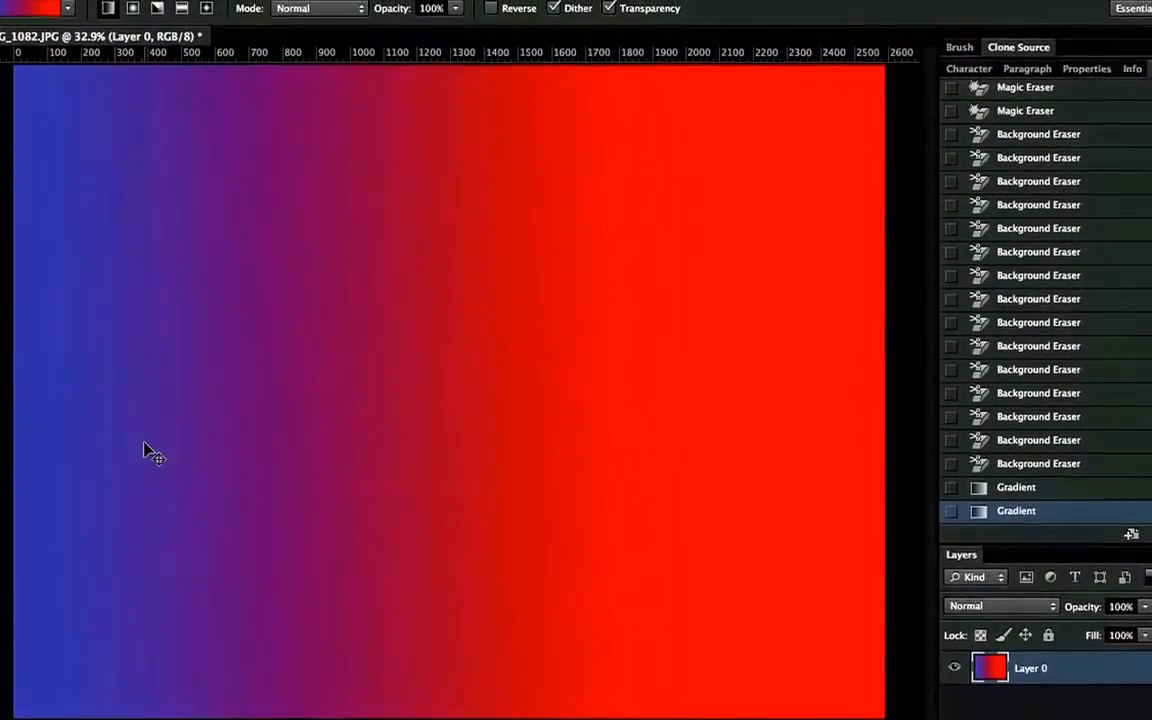
pyautogui.press('super+alt+z')
pyautogui.press('super+alt+z')
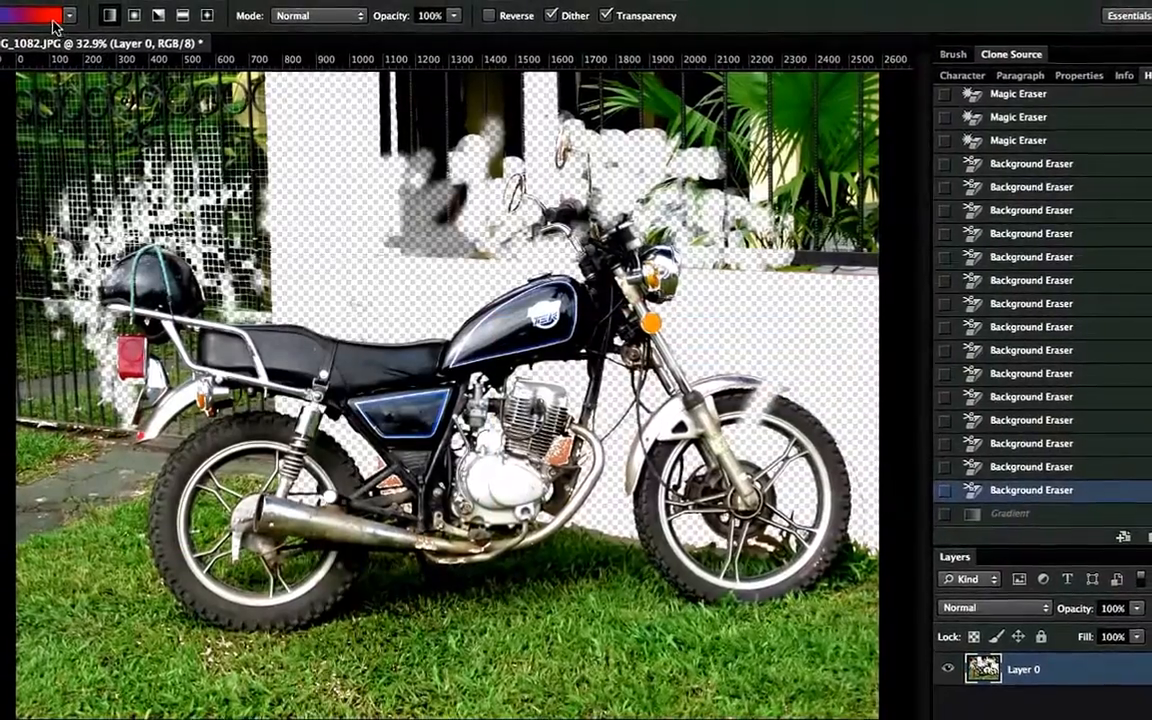
# Open the Gradient Editor and add an opacity stop at 33% above the gradient bar
pyautogui.click(20, 14)
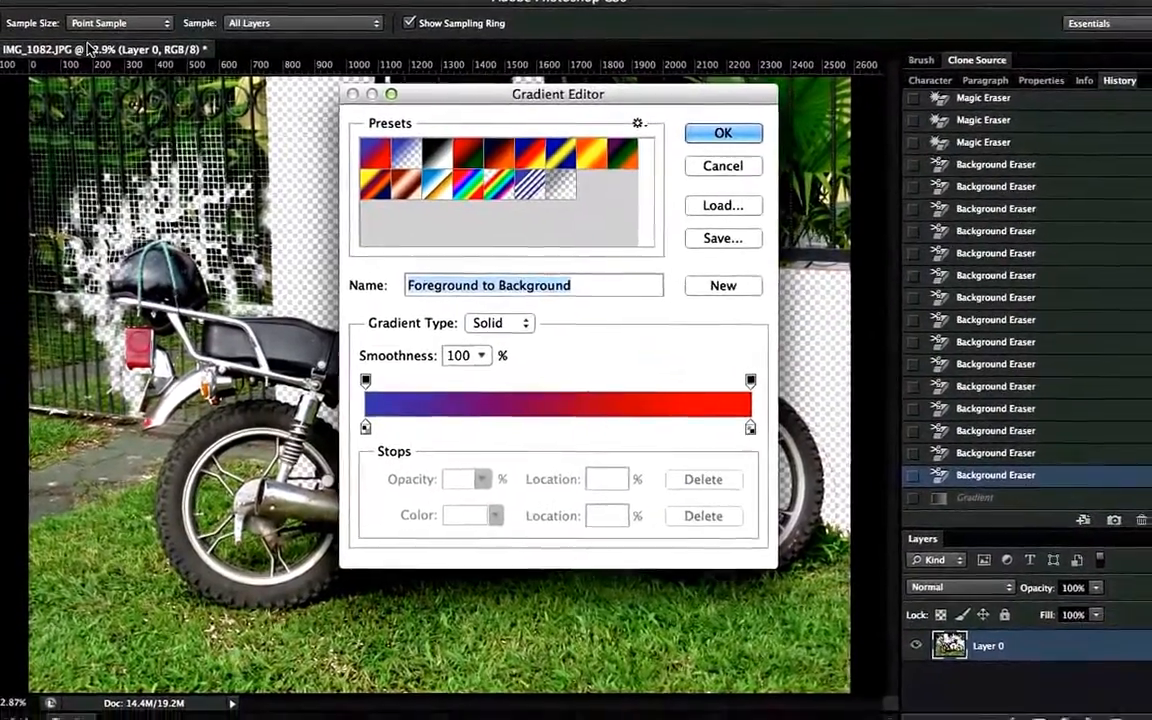
pyautogui.press('Escape')
pyautogui.click(47, 27)
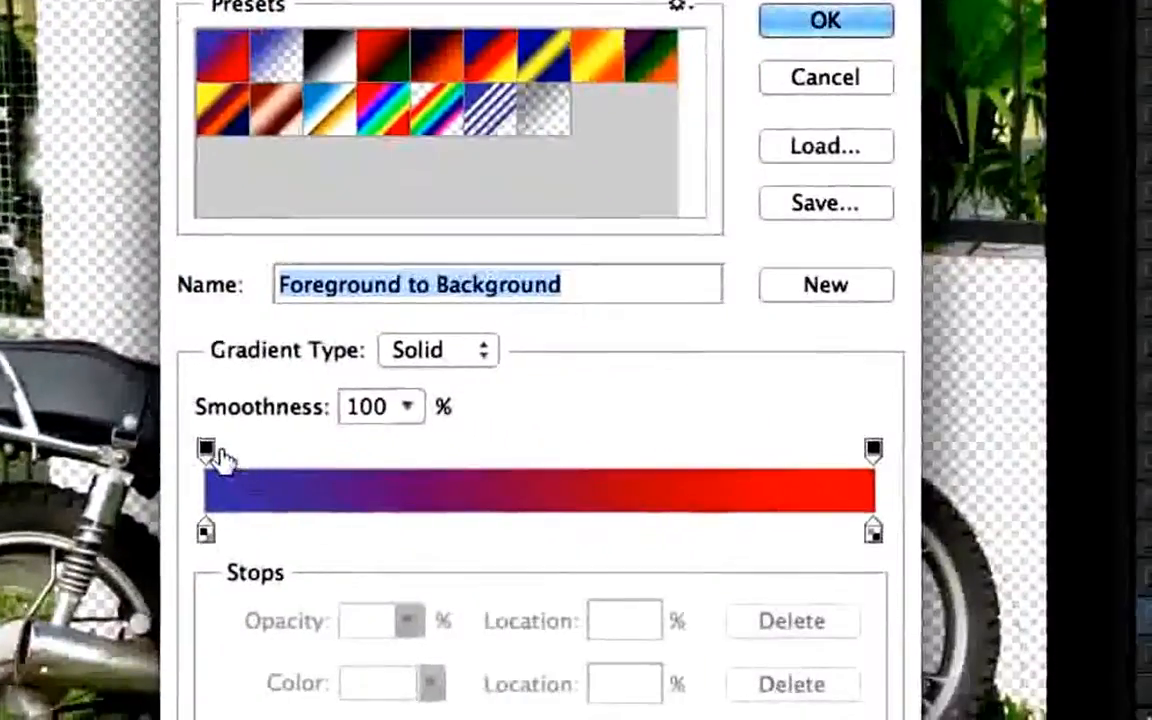
pyautogui.click(217, 455)
pyautogui.moveTo(218, 457); pyautogui.dragTo(478, 452)
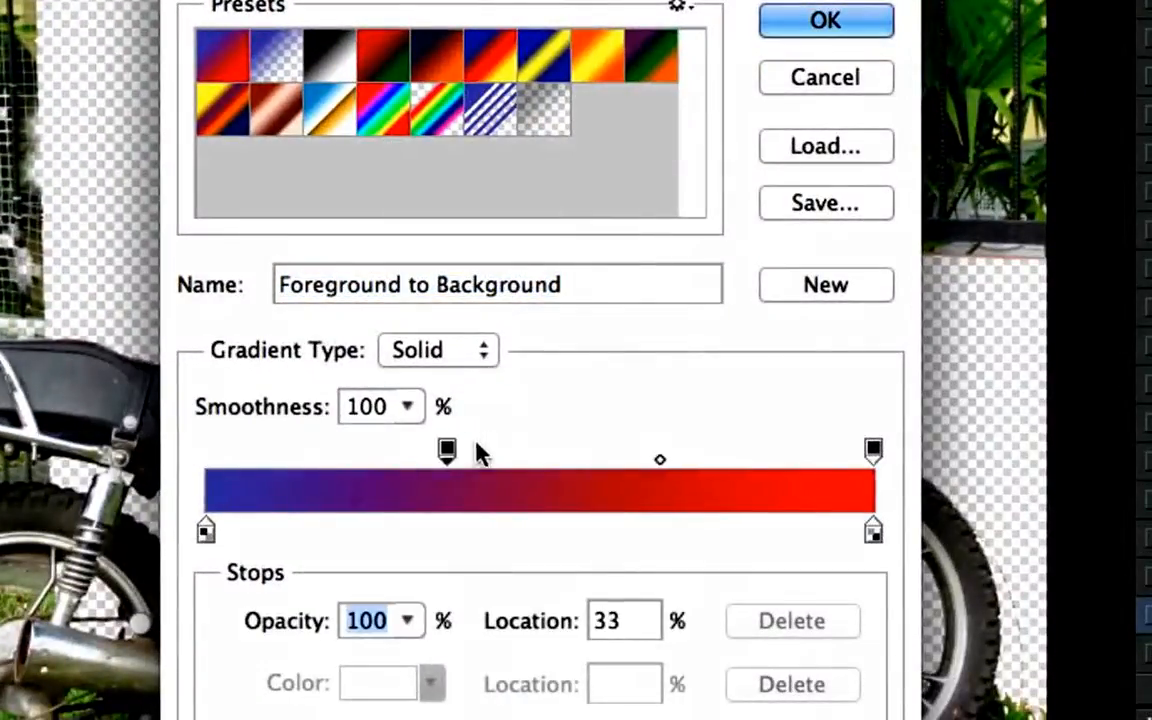
# Move the opacity stop to the start of the bar and shift its midpoint to 80%
pyautogui.moveTo(656, 459); pyautogui.dragTo(204, 488)
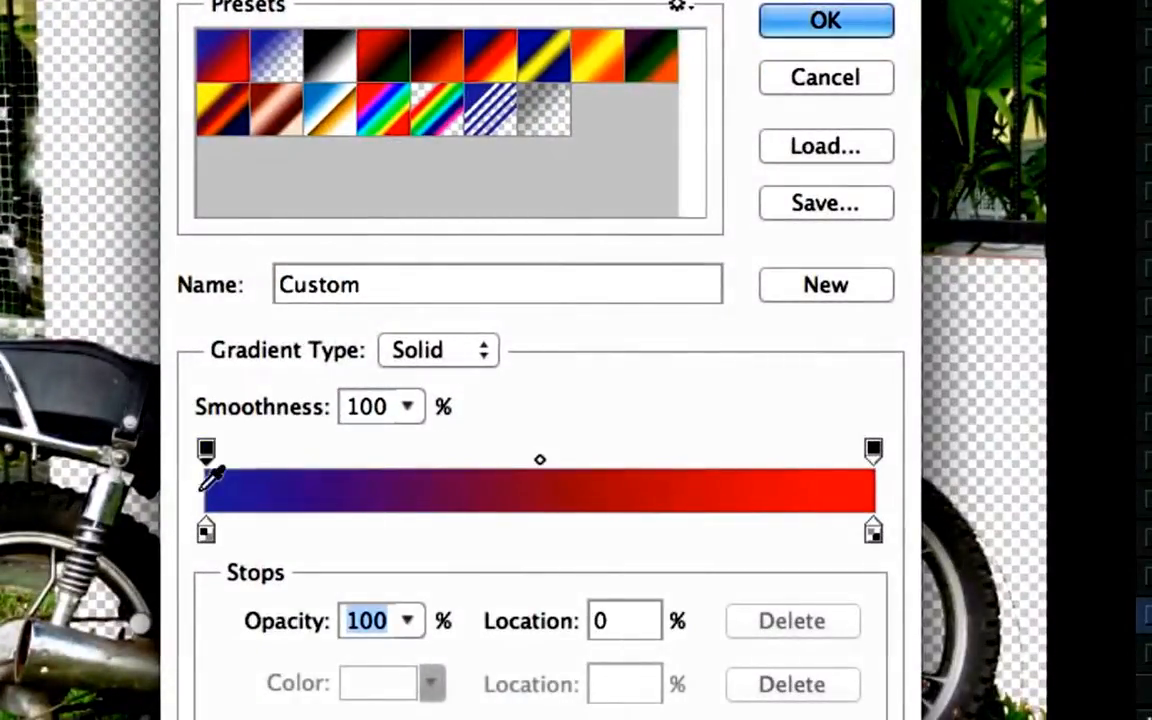
pyautogui.moveTo(540, 465); pyautogui.dragTo(743, 468)
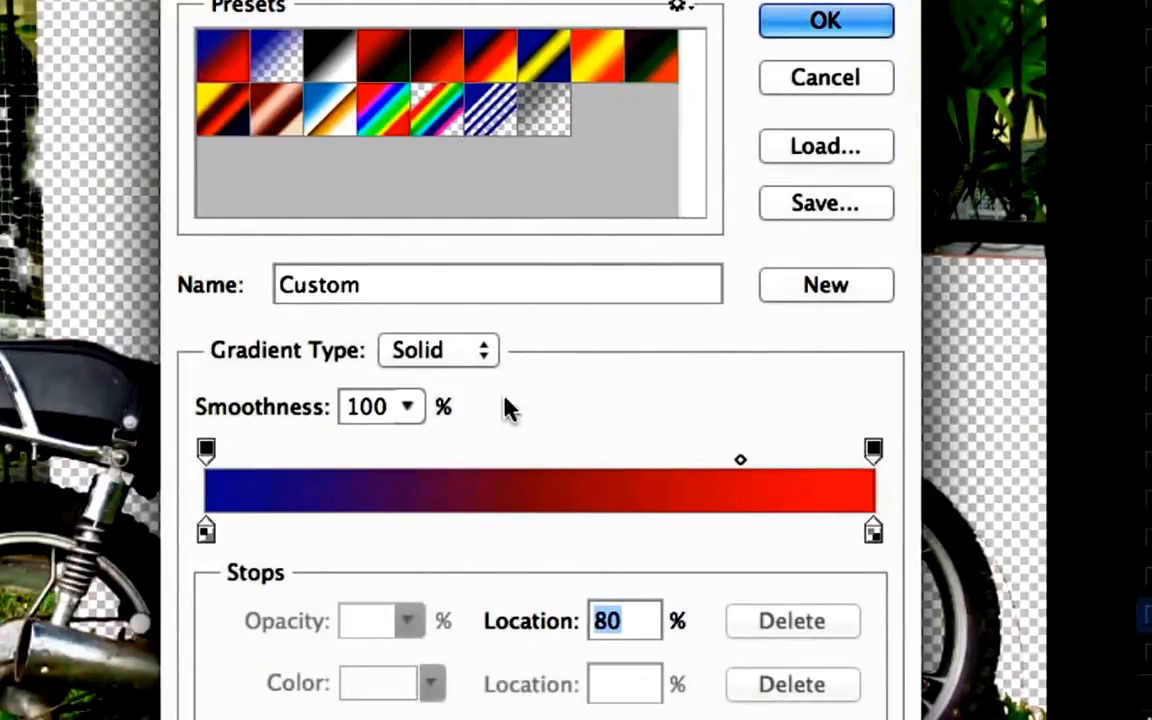
# Add an opacity stop and a green color stop, both at 40% along the gradient
pyautogui.click(471, 458)
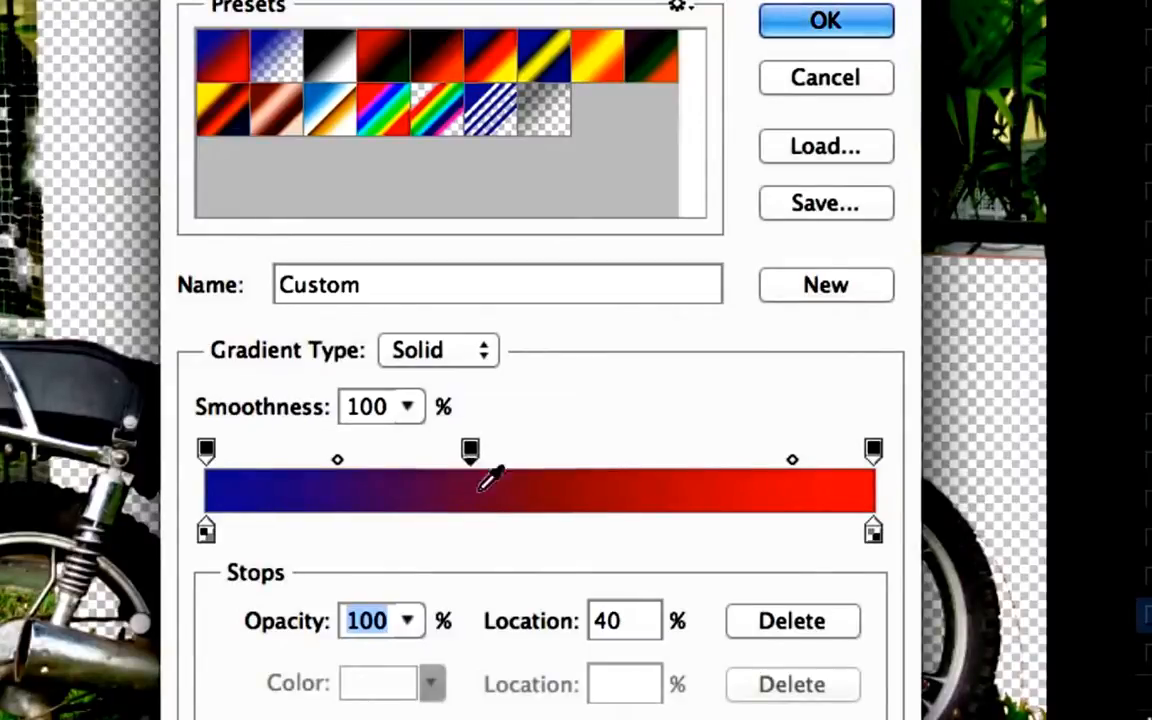
pyautogui.doubleClick(472, 535)
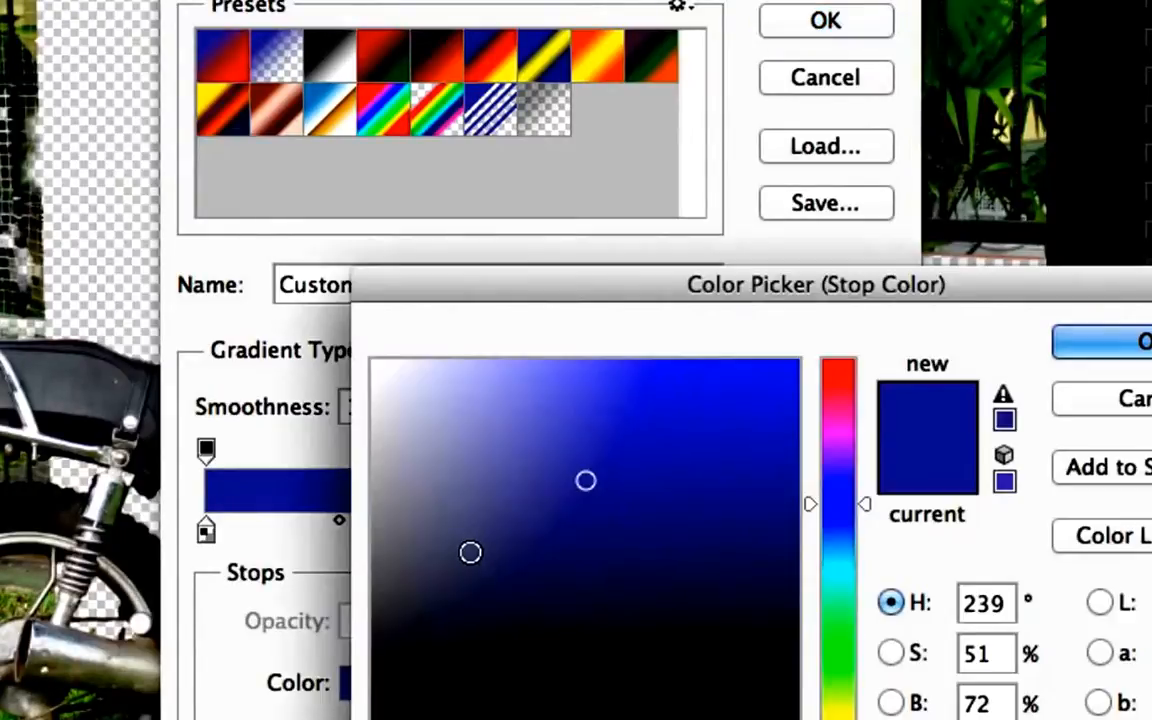
pyautogui.click(636, 368)
pyautogui.moveTo(836, 505); pyautogui.dragTo(838, 666)
pyautogui.click(1120, 346)
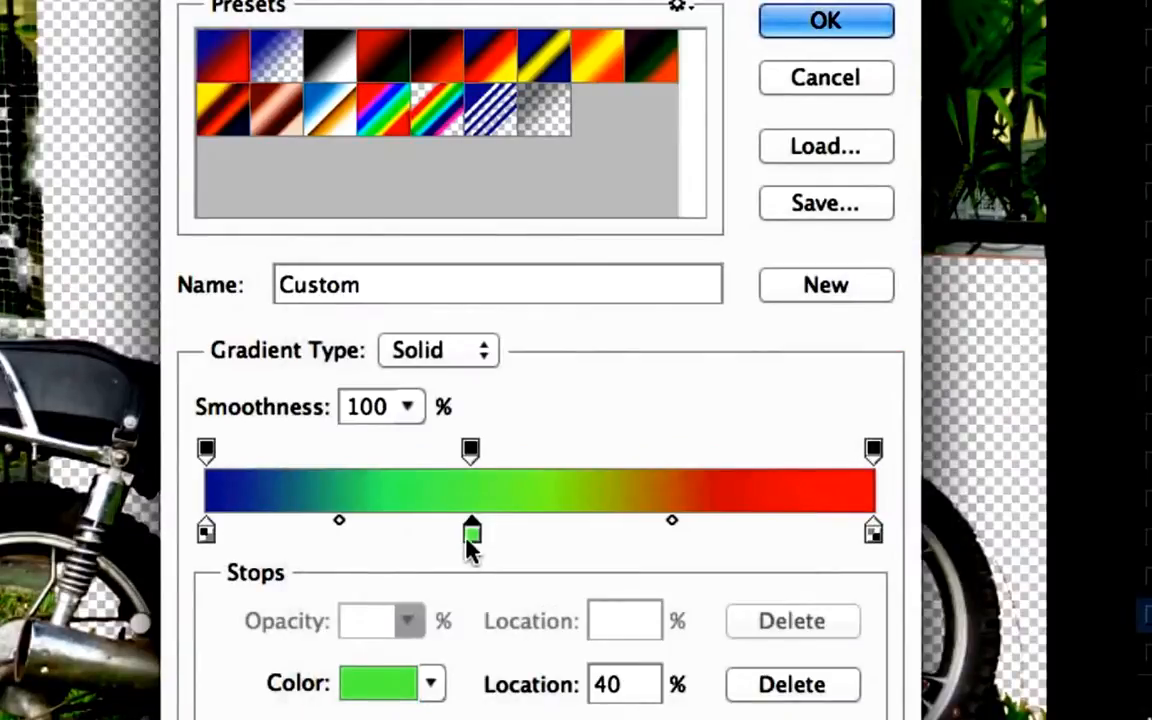
# Lower the opacity of the 40% opacity stop to 36%
pyautogui.click(472, 452)
pyautogui.moveTo(397, 620); pyautogui.dragTo(322, 660)
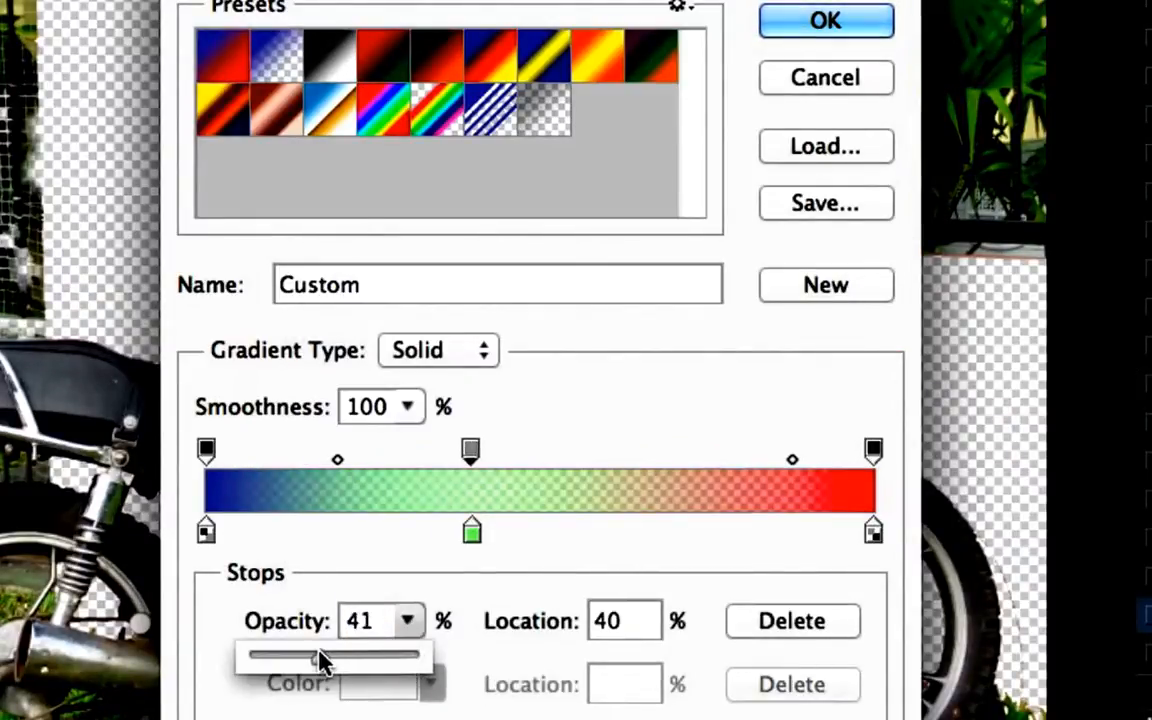
pyautogui.click(472, 452)
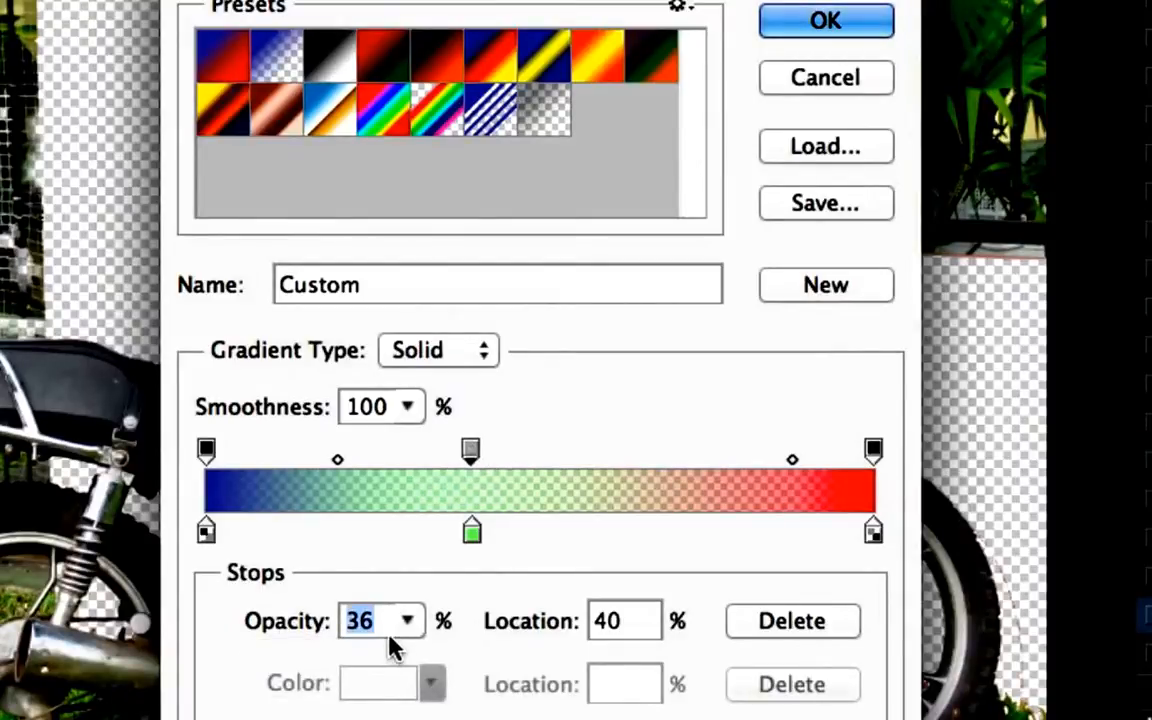
# Add a teal color stop at 72% of the gradient
pyautogui.click(686, 532)
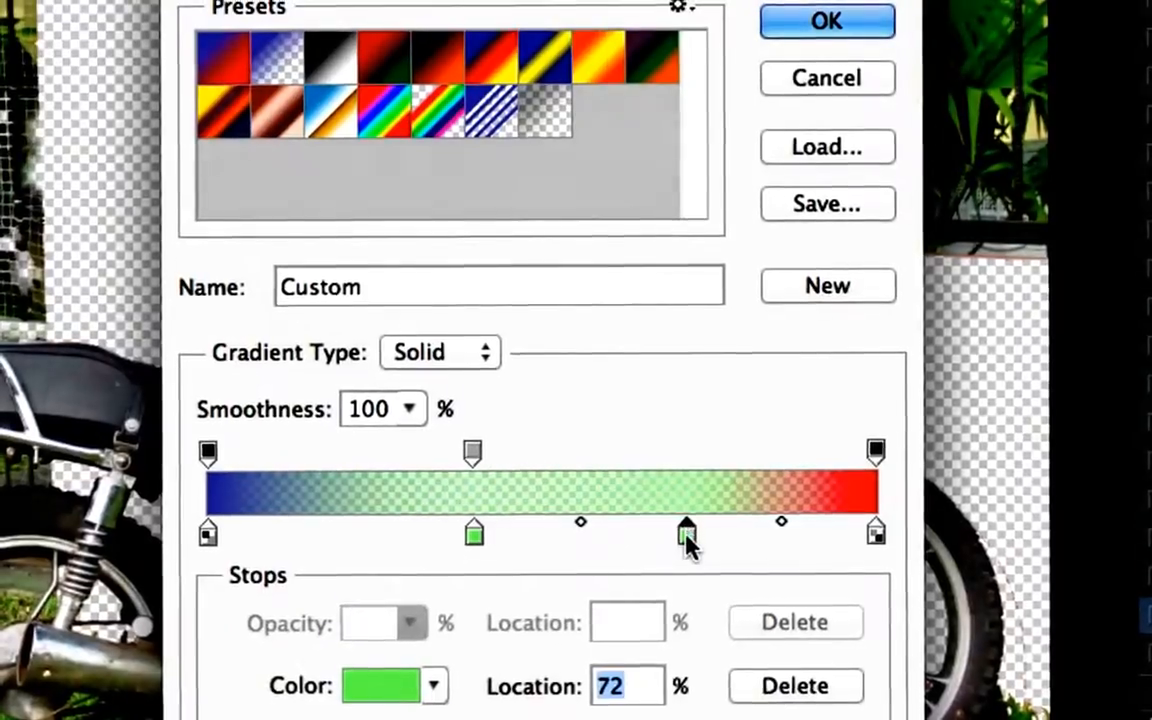
pyautogui.doubleClick(688, 532)
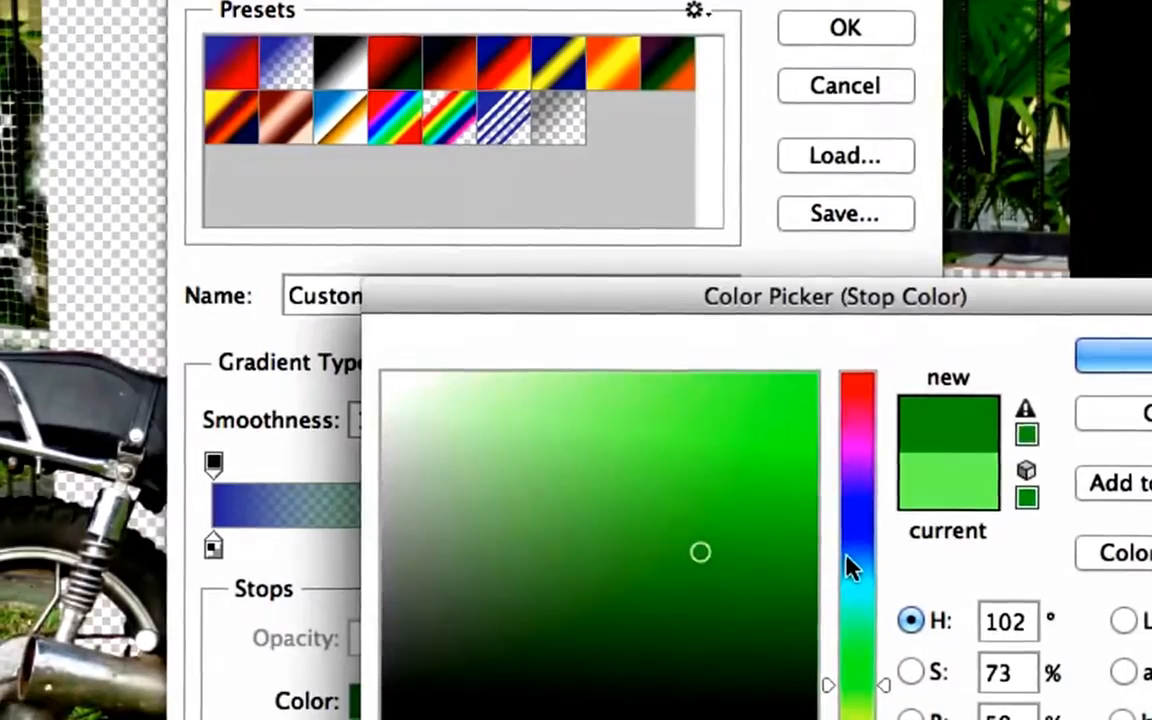
pyautogui.click(852, 588)
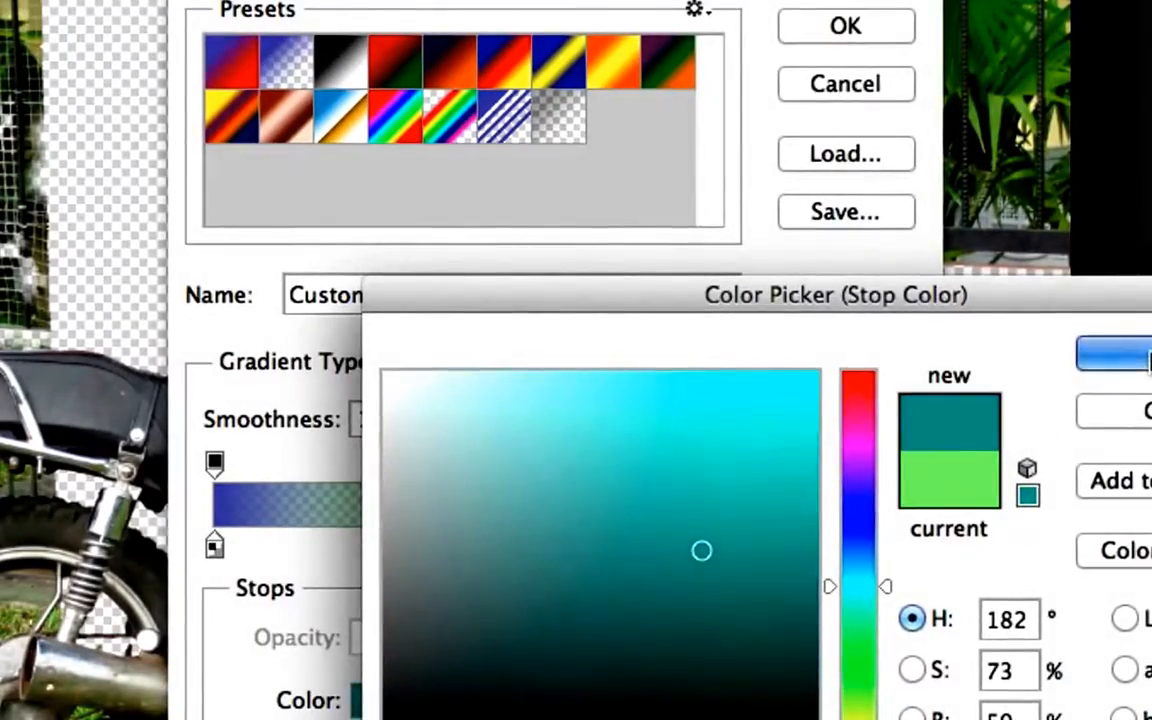
pyautogui.press('Return')
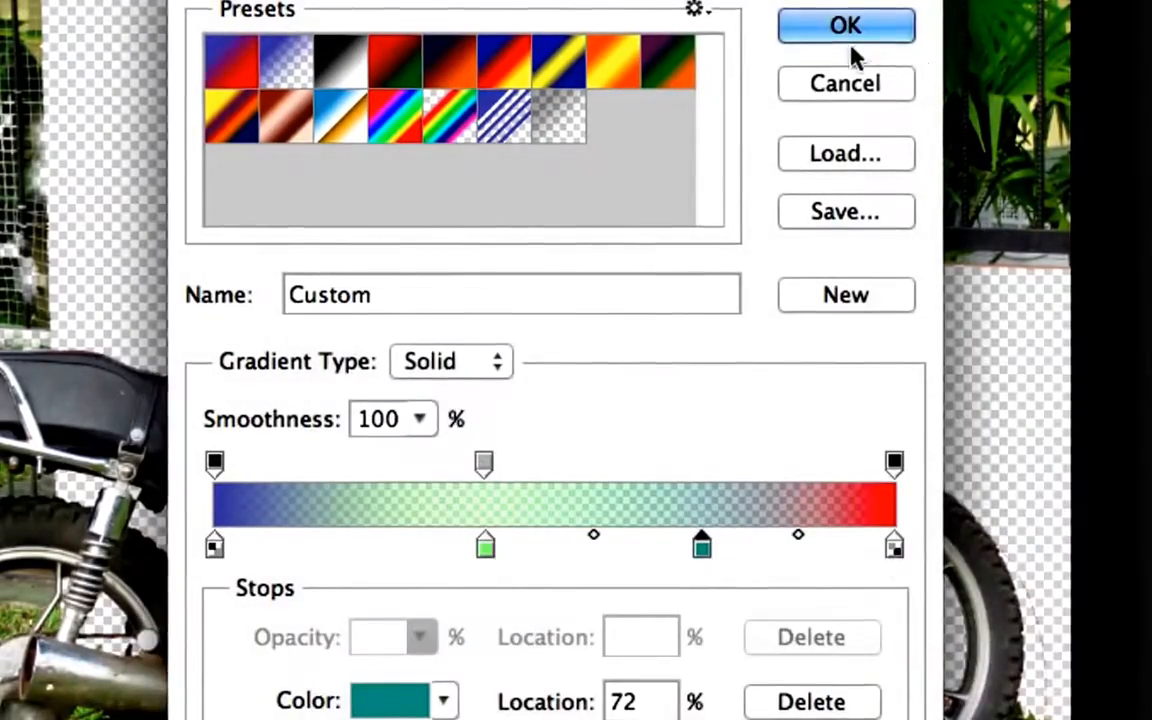
# Confirm the custom gradient and apply it horizontally across the photo
pyautogui.click(849, 42)
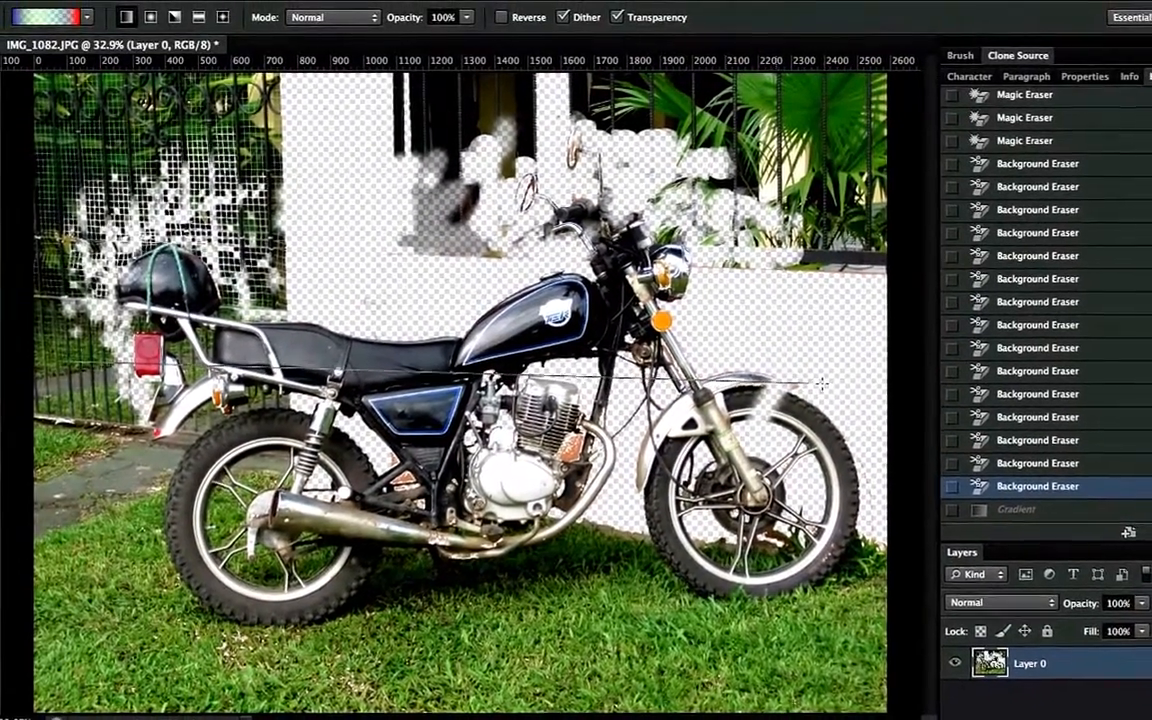
pyautogui.moveTo(110, 350); pyautogui.dragTo(760, 350)
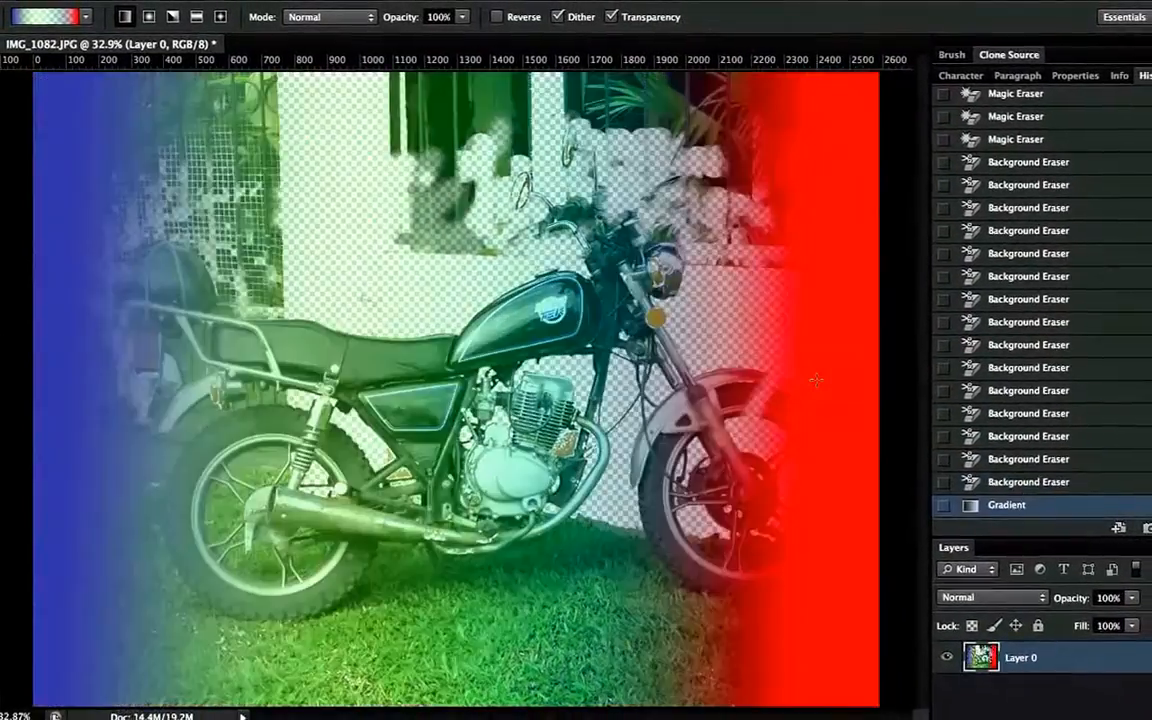
# Browse the gradient presets and select the Transparent Stripes preset
pyautogui.click(45, 16)
pyautogui.click(371, 160)
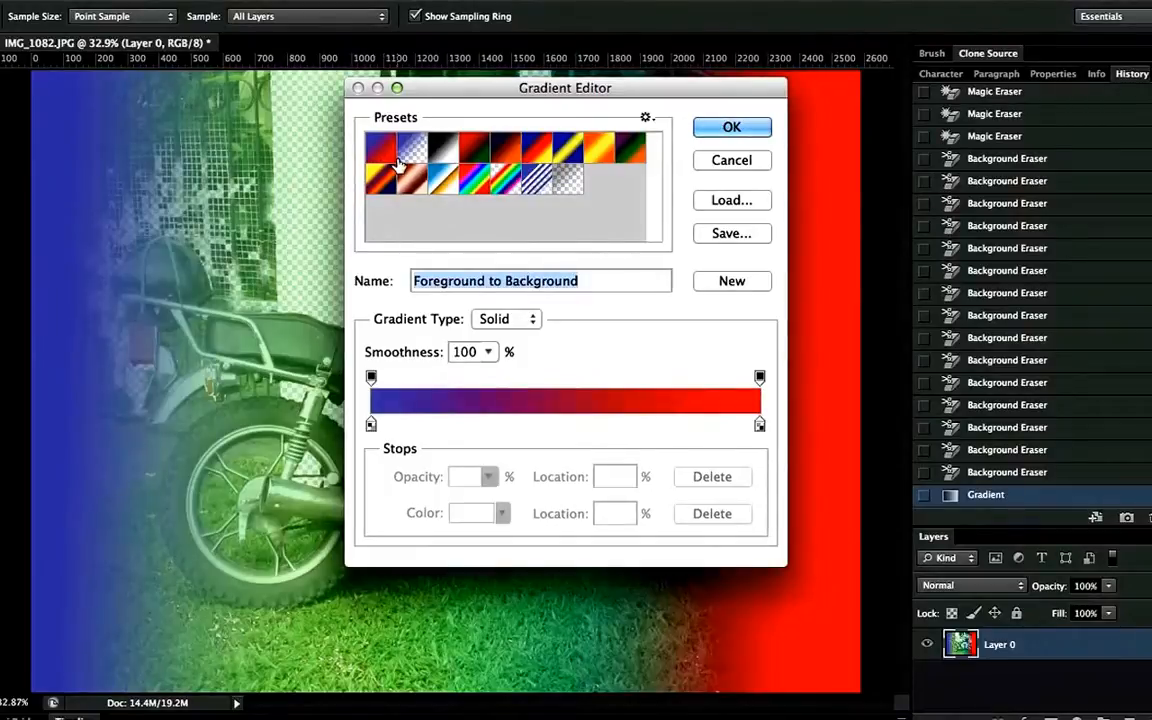
pyautogui.click(413, 149)
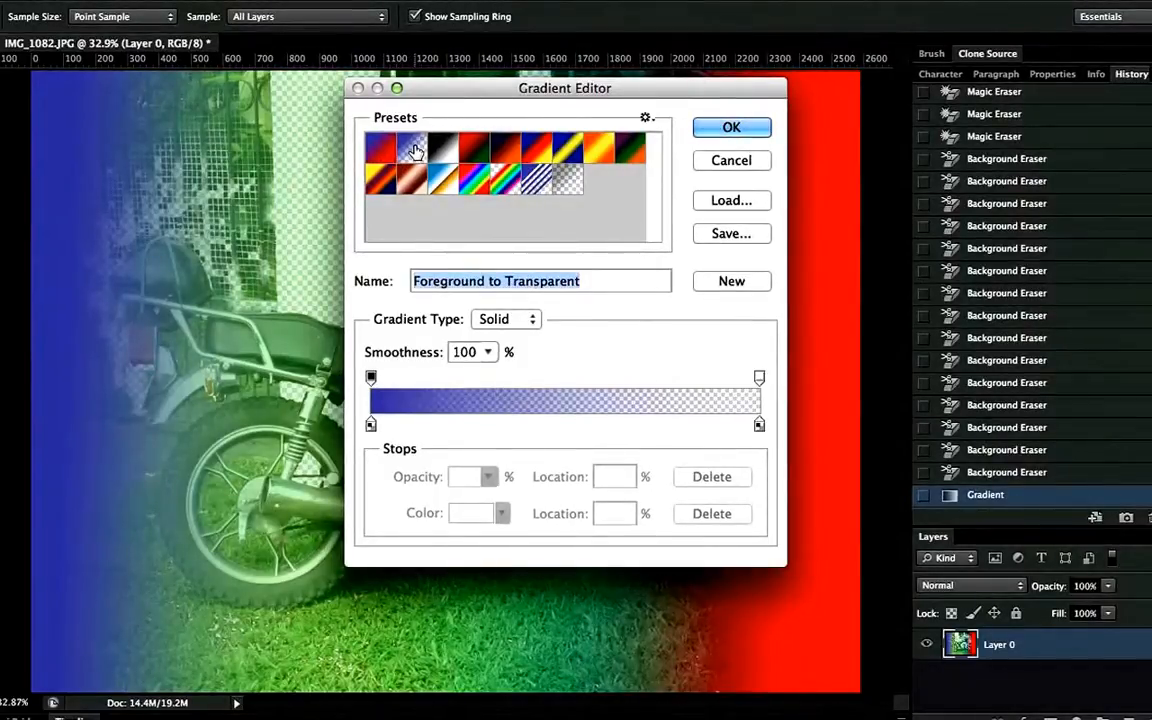
pyautogui.click(439, 152)
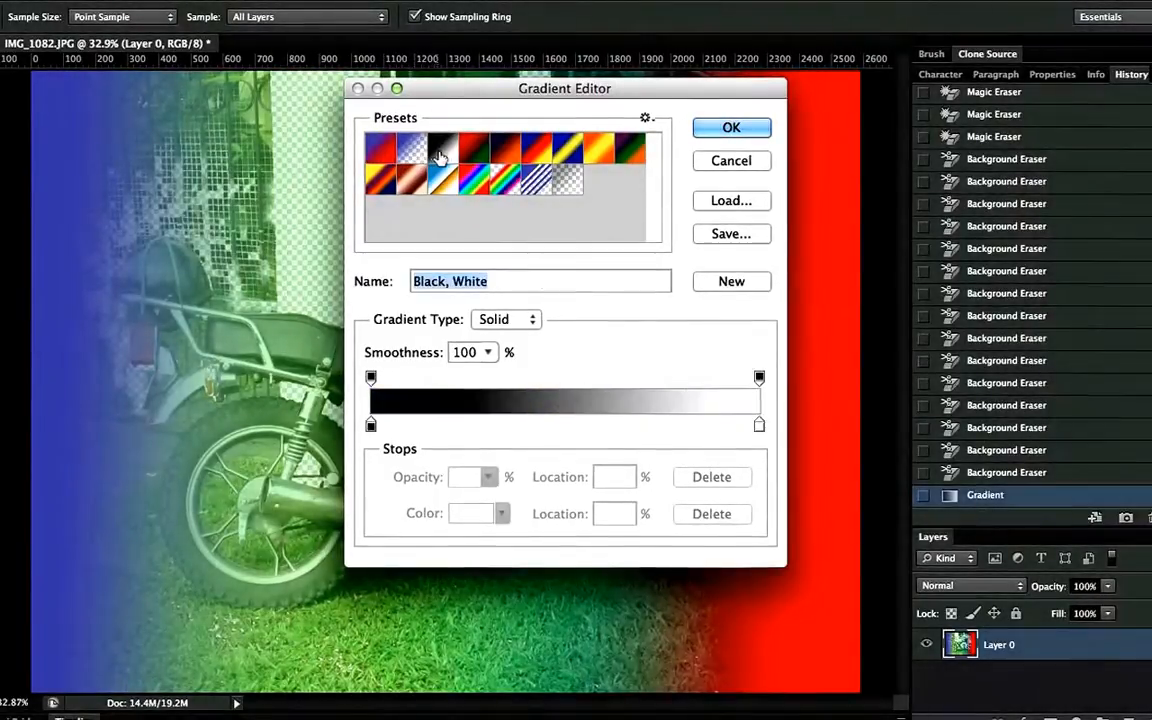
pyautogui.click(552, 182)
pyautogui.click(735, 127)
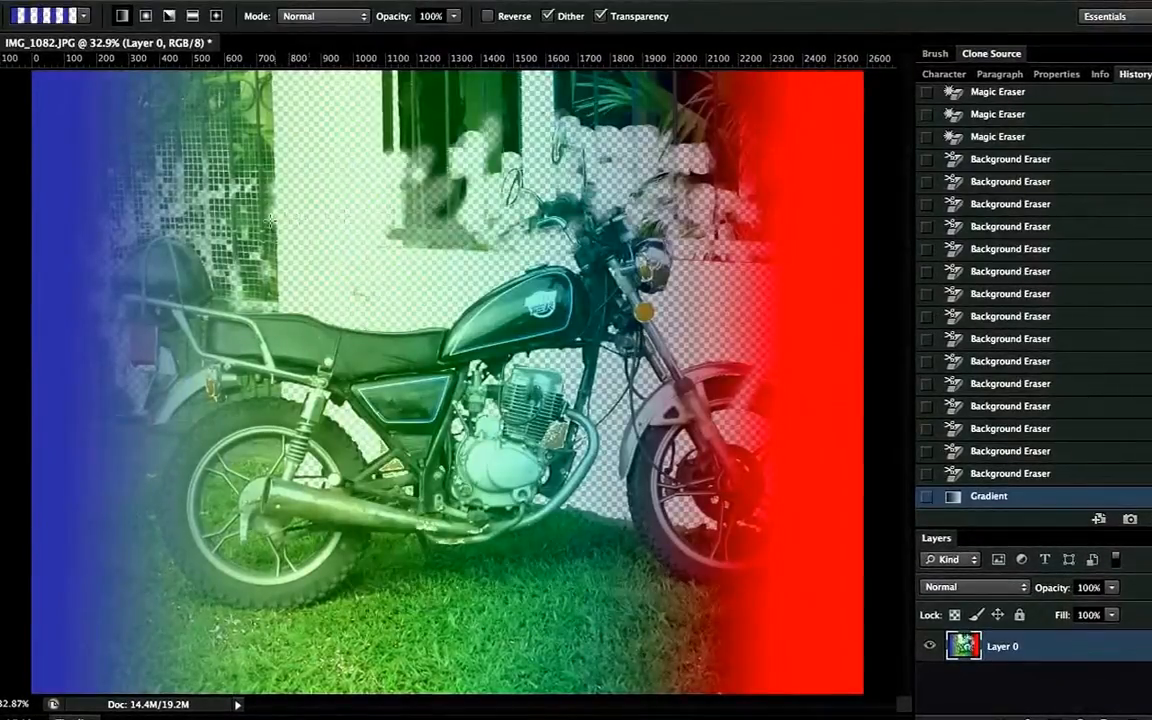
# Step back both applied gradients and select the Foreground to Background preset
pyautogui.press('alt+super+z')
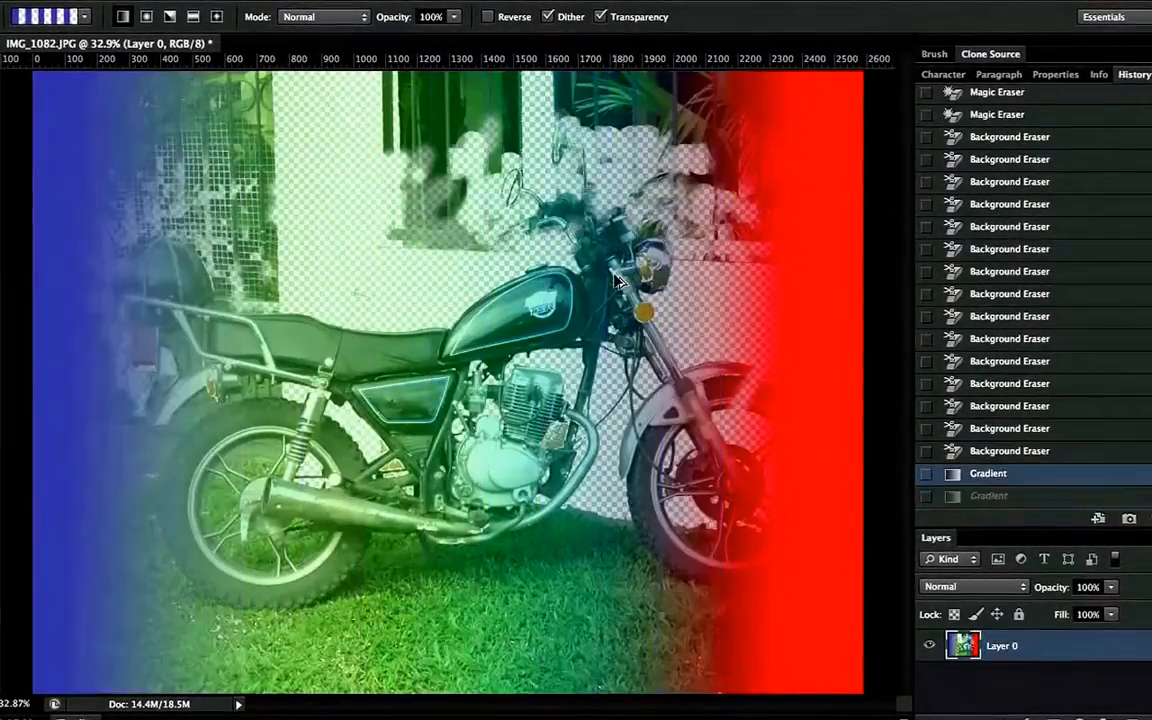
pyautogui.press('alt+super+z')
pyautogui.click(62, 22)
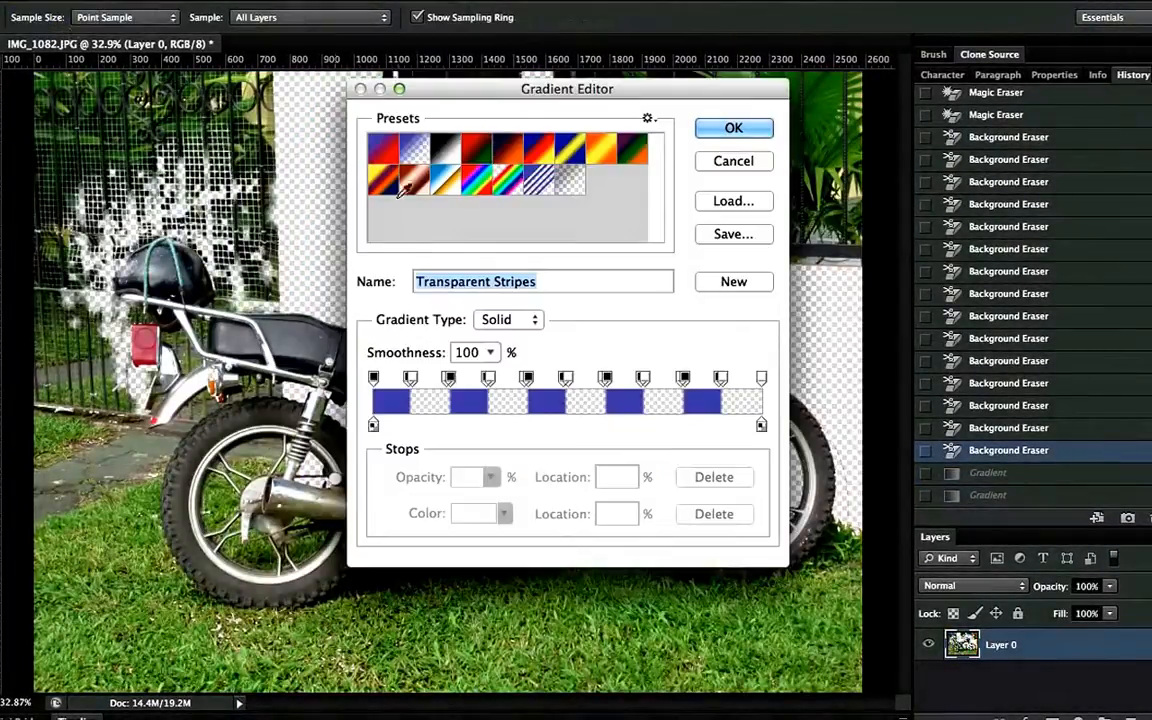
pyautogui.click(385, 150)
pyautogui.click(733, 127)
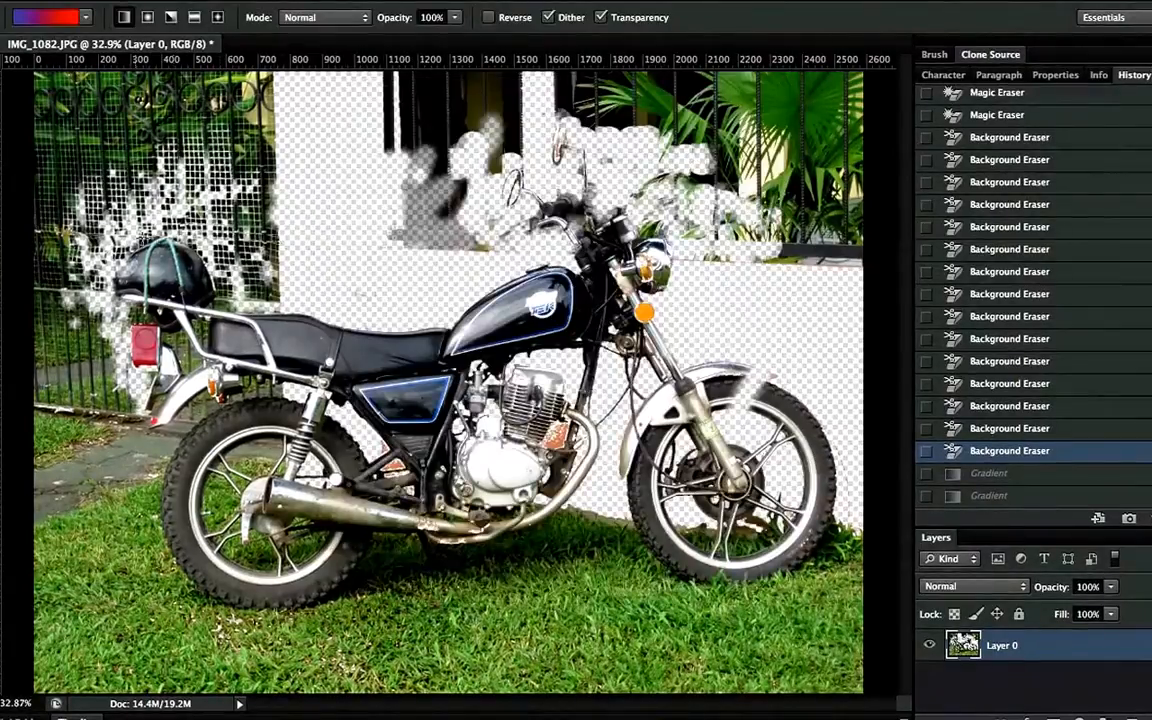
# Apply the gradient across the photo in Normal mode and undo it
pyautogui.moveTo(207, 217); pyautogui.dragTo(802, 255)
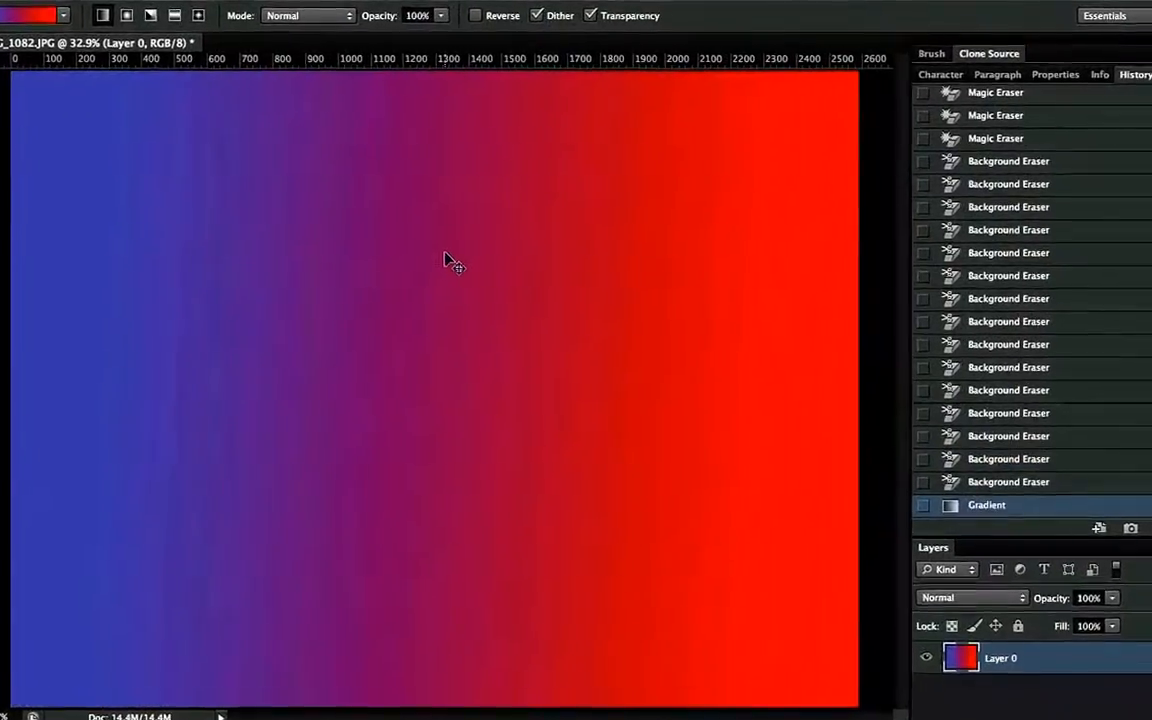
pyautogui.hotkey('ctrl', 'z')
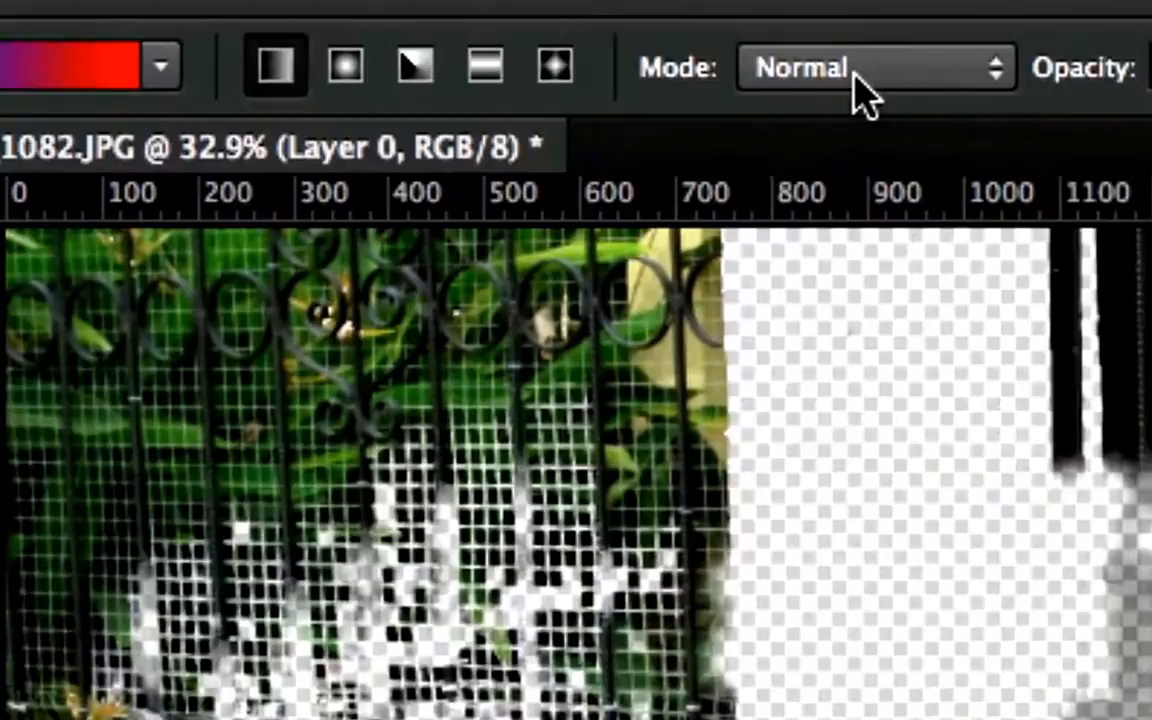
# Set the gradient mode to Darken, apply the gradient across the photo, and undo it
pyautogui.click(300, 15)
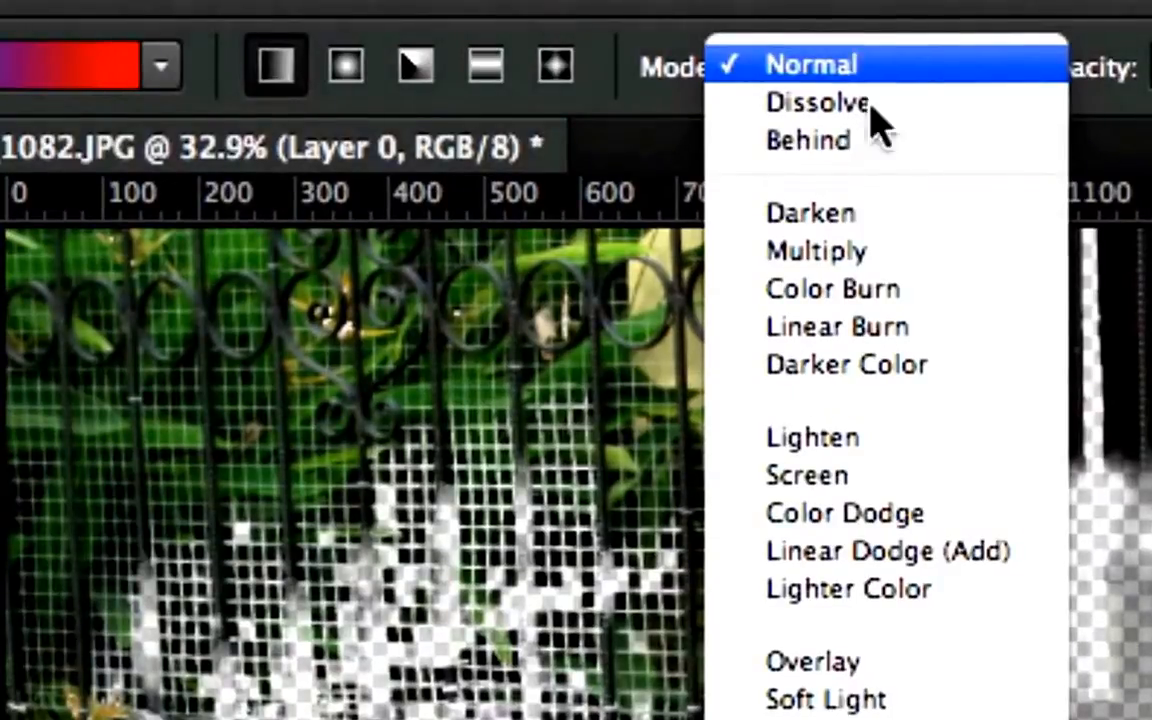
pyautogui.click(875, 214)
pyautogui.moveTo(604, 655); pyautogui.dragTo(1151, 700)
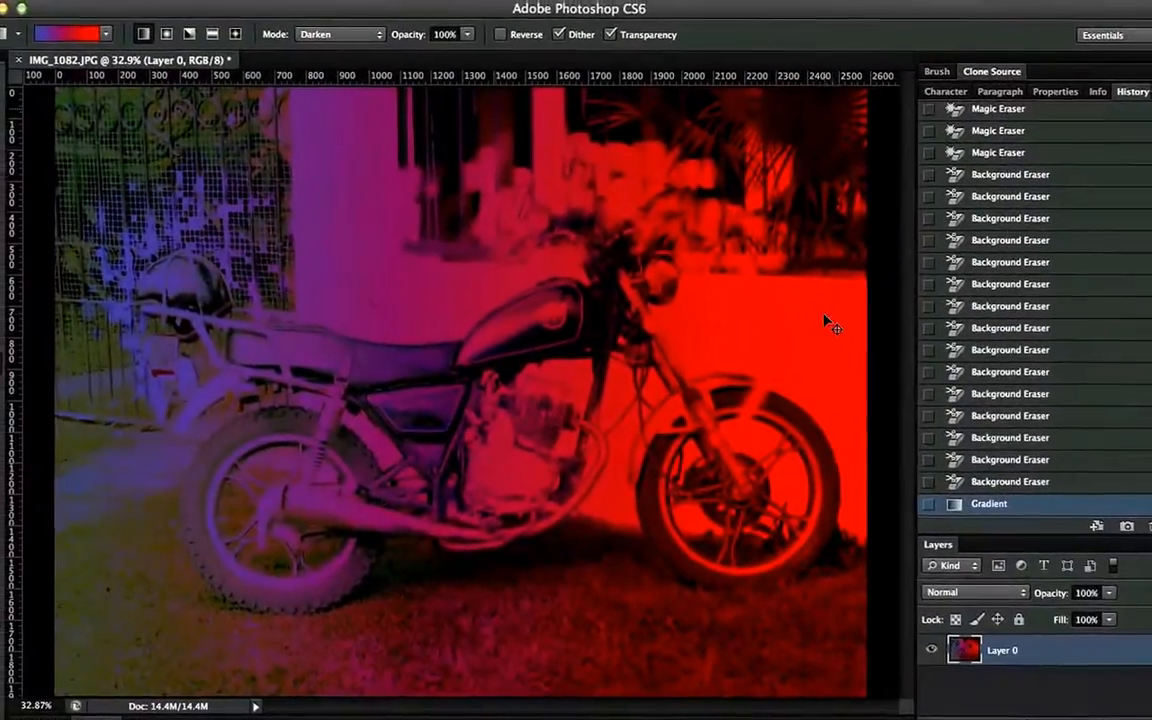
pyautogui.hotkey('ctrl', 'z')
# Set the gradient mode to Multiply, apply the gradient diagonally, and undo it
pyautogui.click(340, 34)
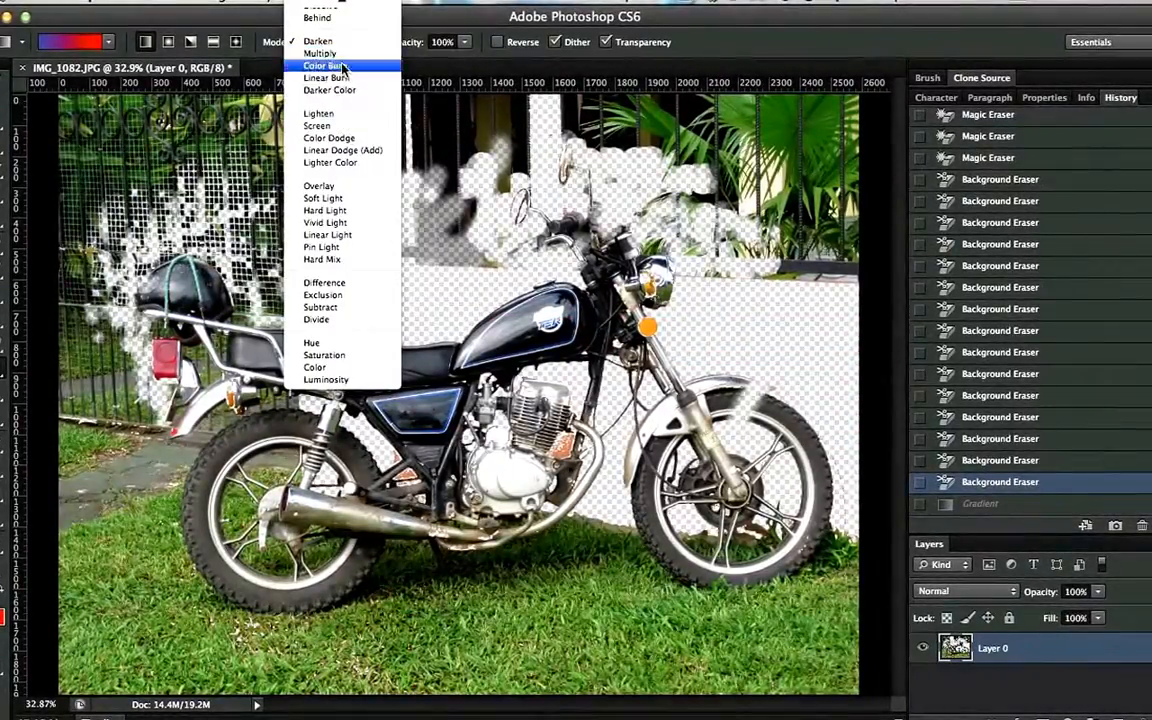
pyautogui.click(322, 54)
pyautogui.moveTo(380, 330); pyautogui.dragTo(595, 202)
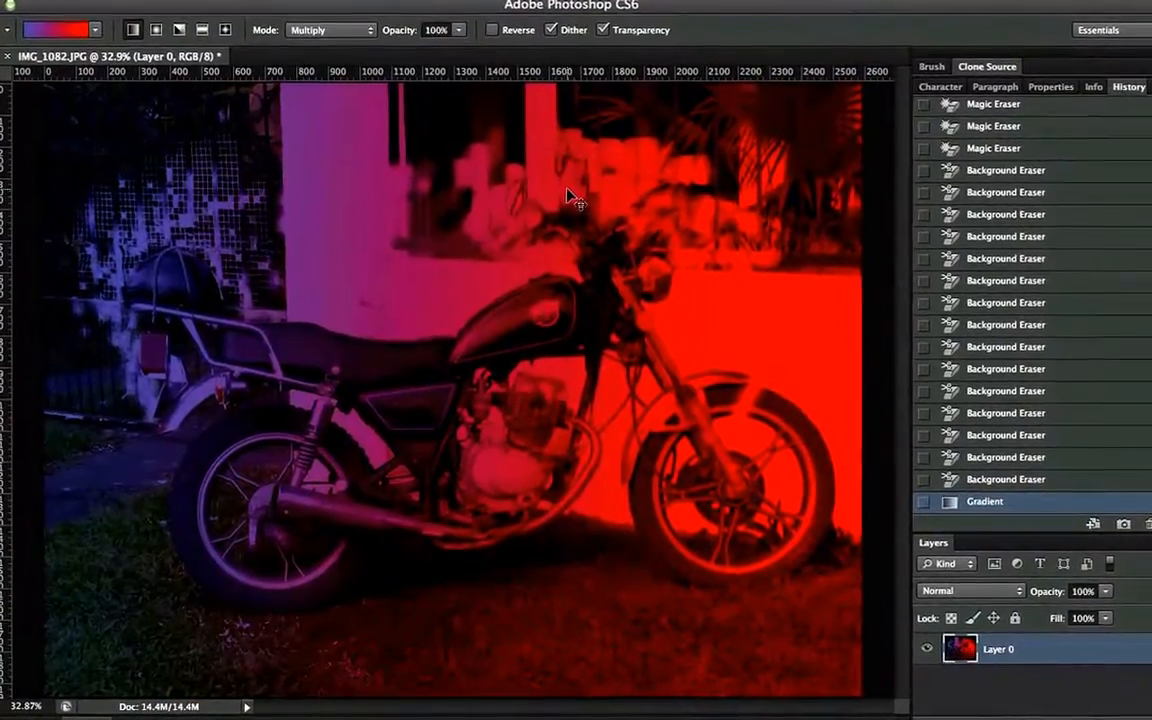
pyautogui.hotkey('ctrl', 'z')
# Set the gradient mode to Screen, apply the gradient across the photo, and undo it
pyautogui.click(330, 17)
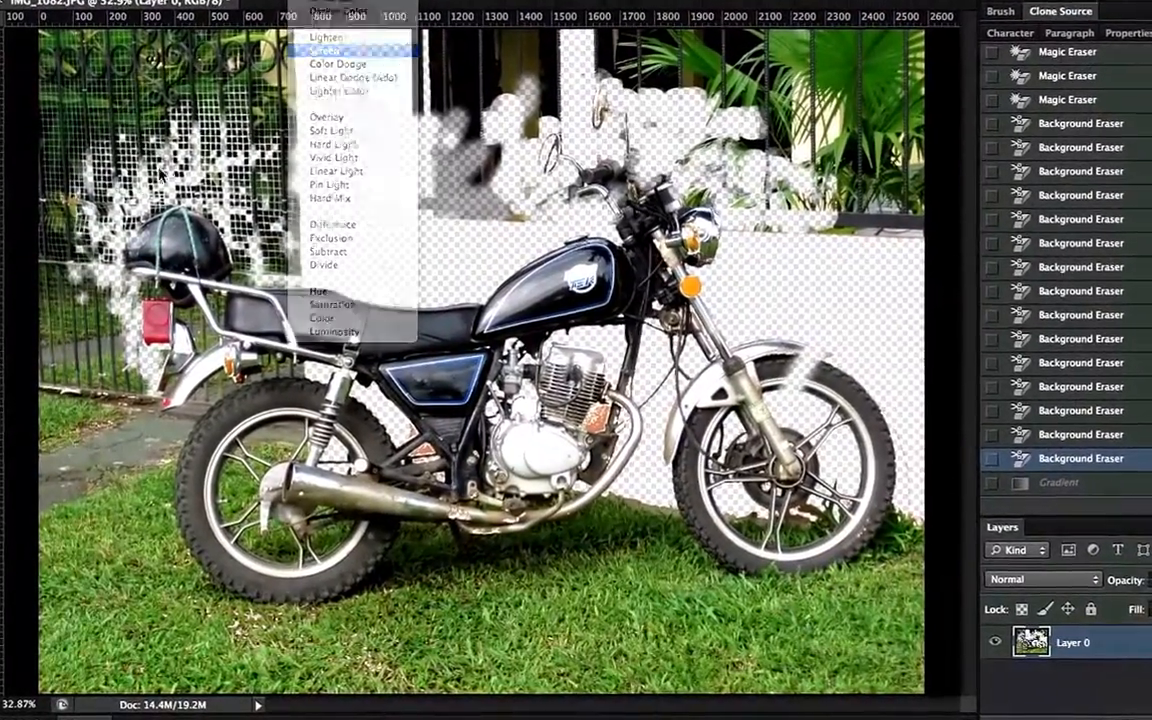
pyautogui.click(334, 64)
pyautogui.moveTo(330, 207); pyautogui.dragTo(540, 140)
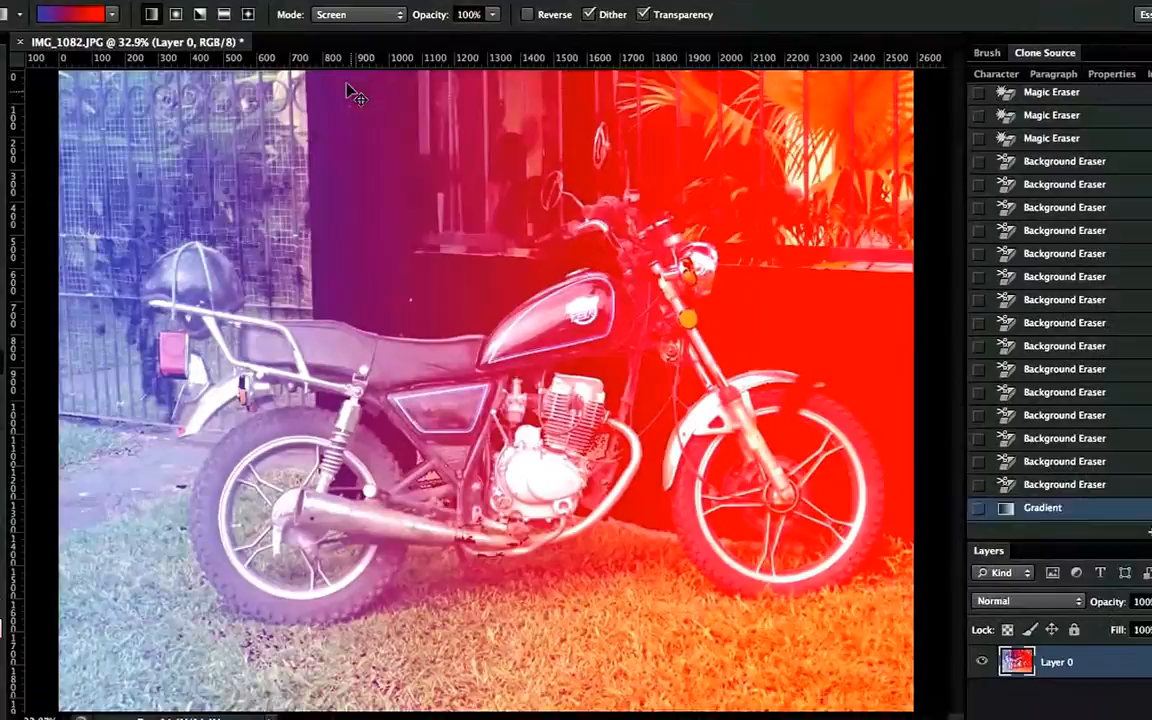
pyautogui.hotkey('ctrl', 'z')
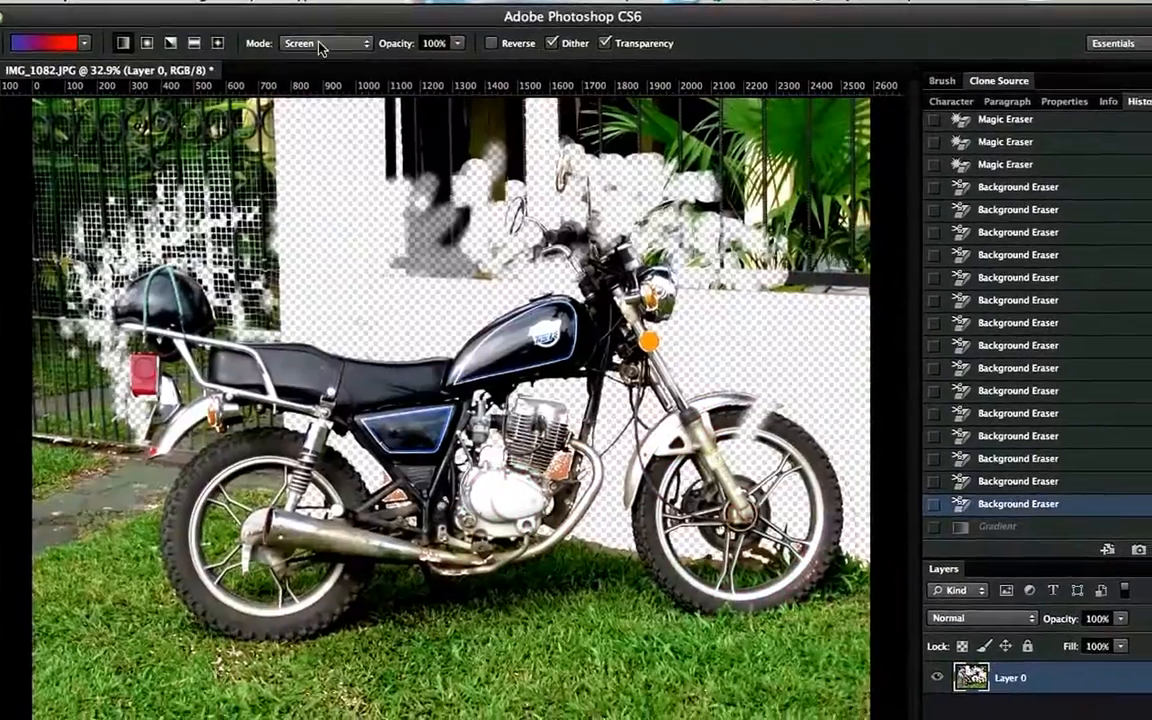
# Set the gradient mode to Overlay, apply the gradient across the photo, and undo it
pyautogui.click(380, 31)
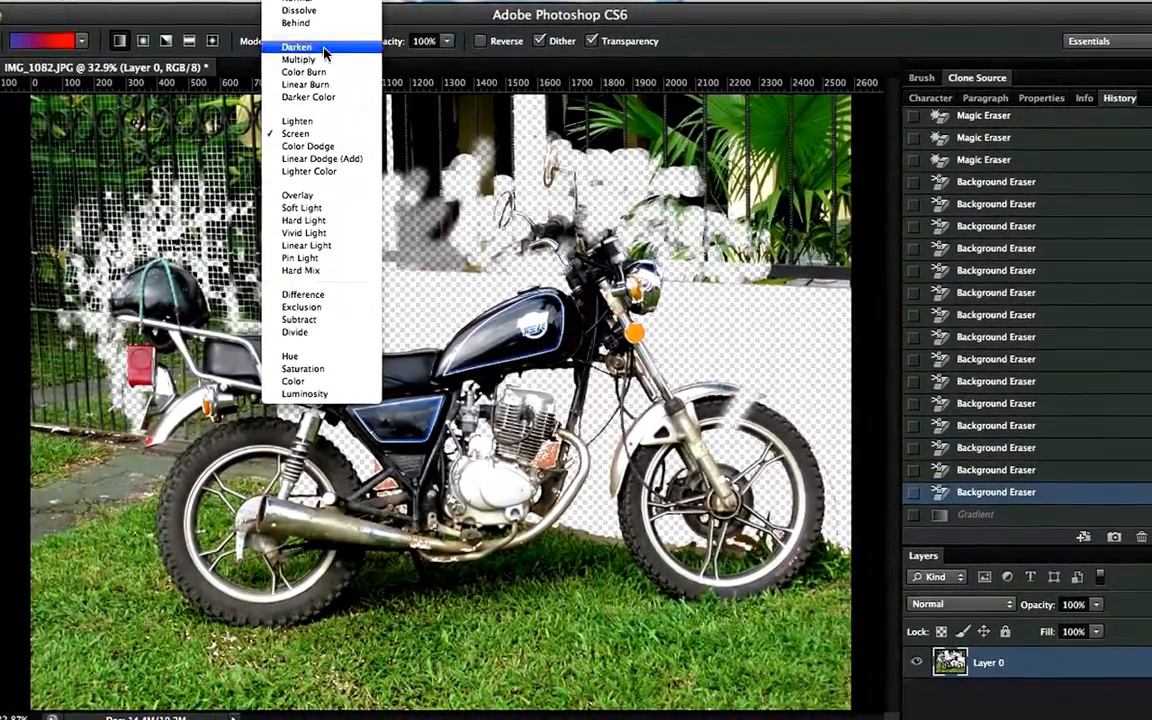
pyautogui.click(322, 193)
pyautogui.moveTo(274, 255); pyautogui.dragTo(826, 271)
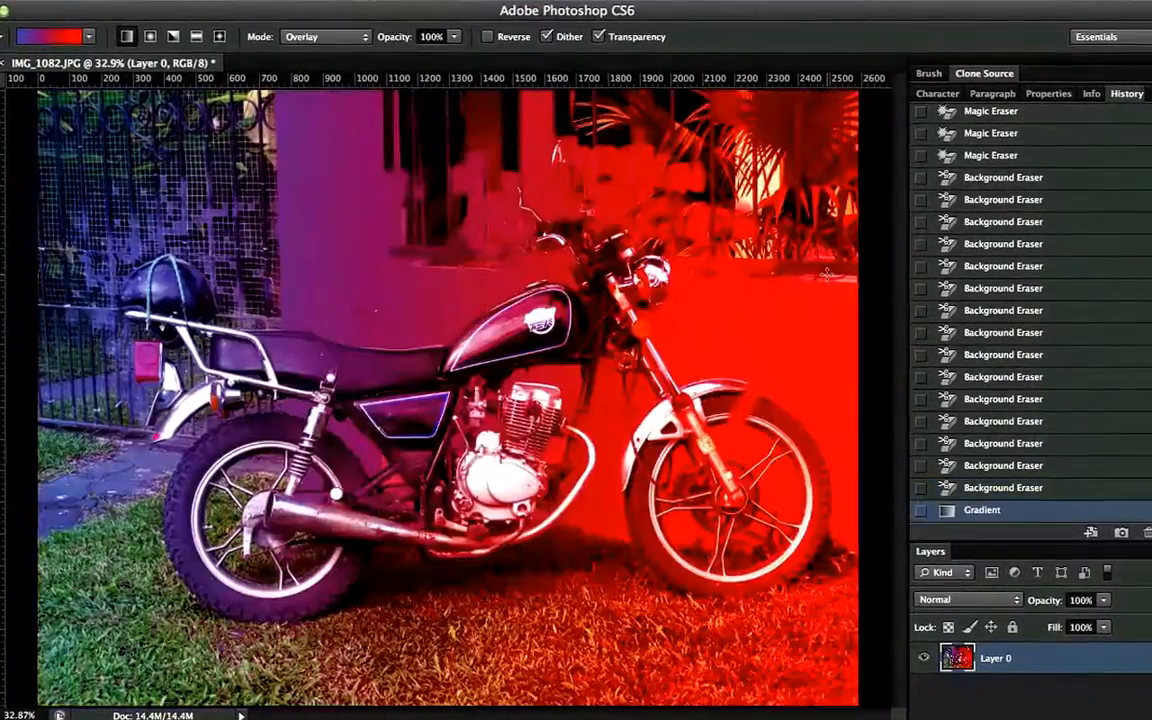
pyautogui.hotkey('ctrl', 'z')
pyautogui.hotkey('ctrl', 'z')
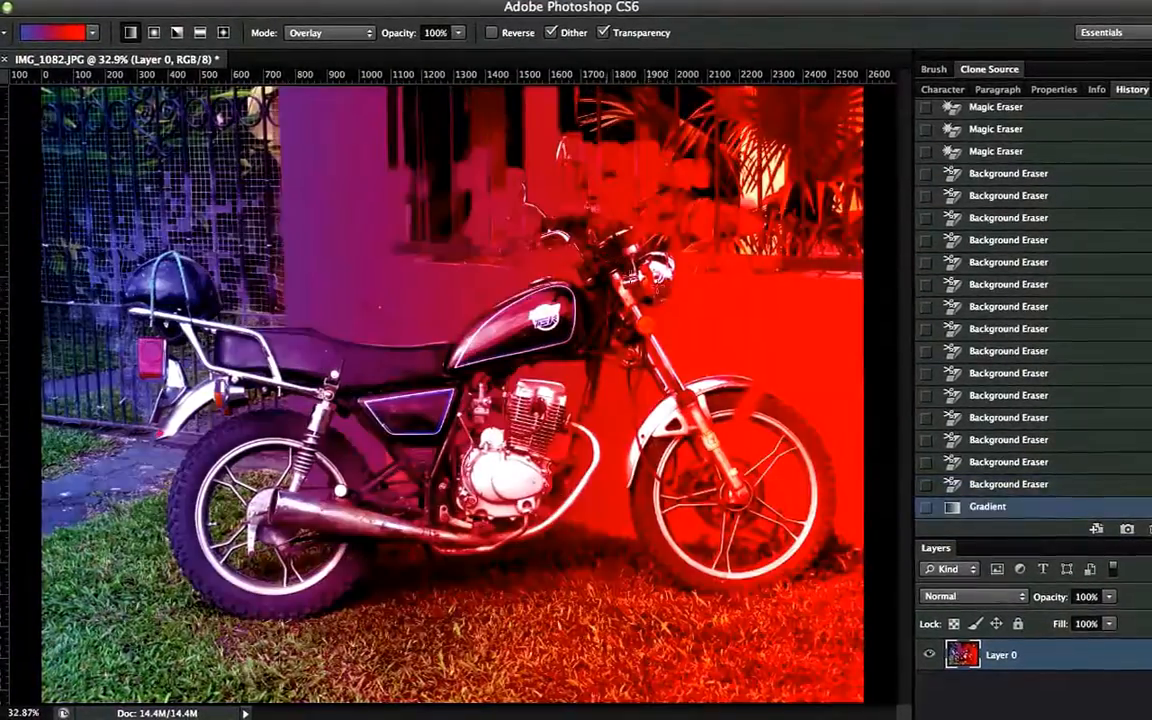
pyautogui.hotkey('ctrl', 'z')
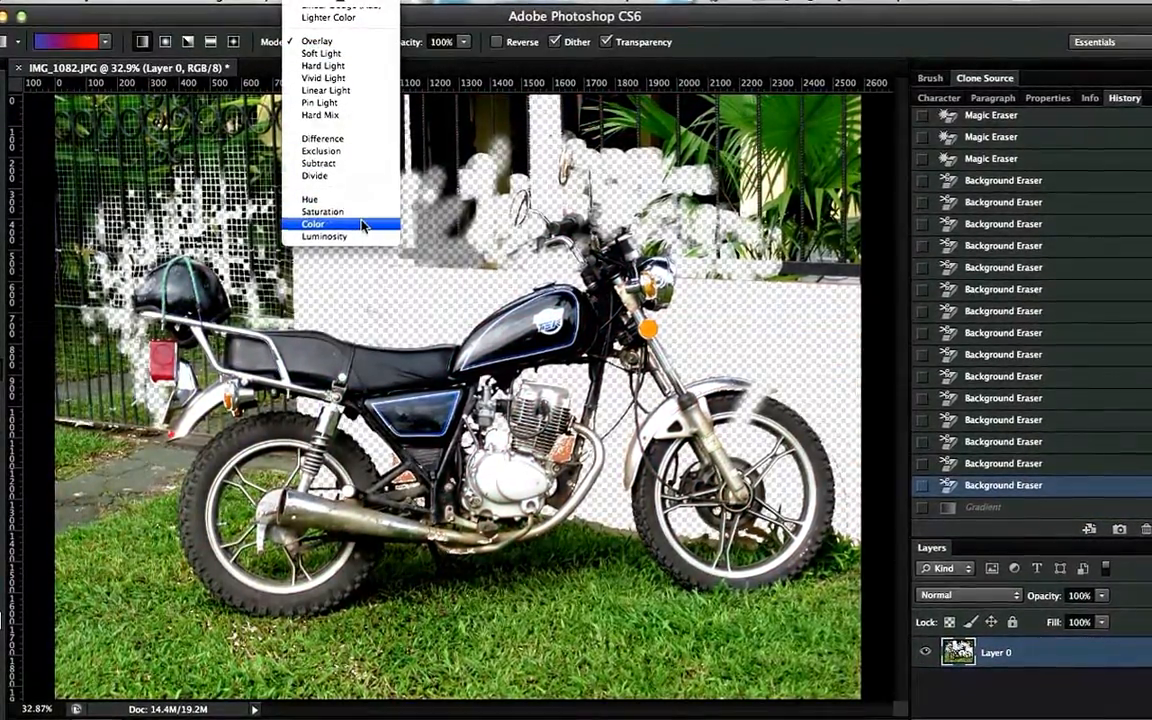
# Set the gradient mode to Color, apply the gradient across the photo, and undo it
pyautogui.click(362, 226)
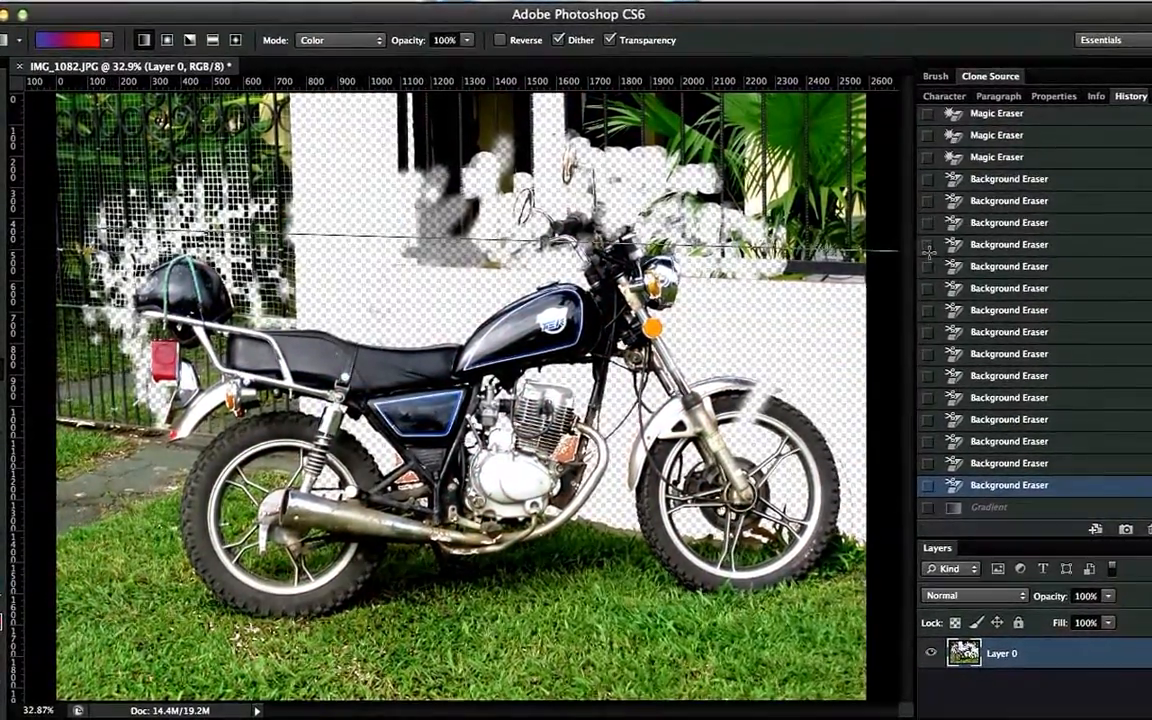
pyautogui.moveTo(300, 250); pyautogui.dragTo(740, 243)
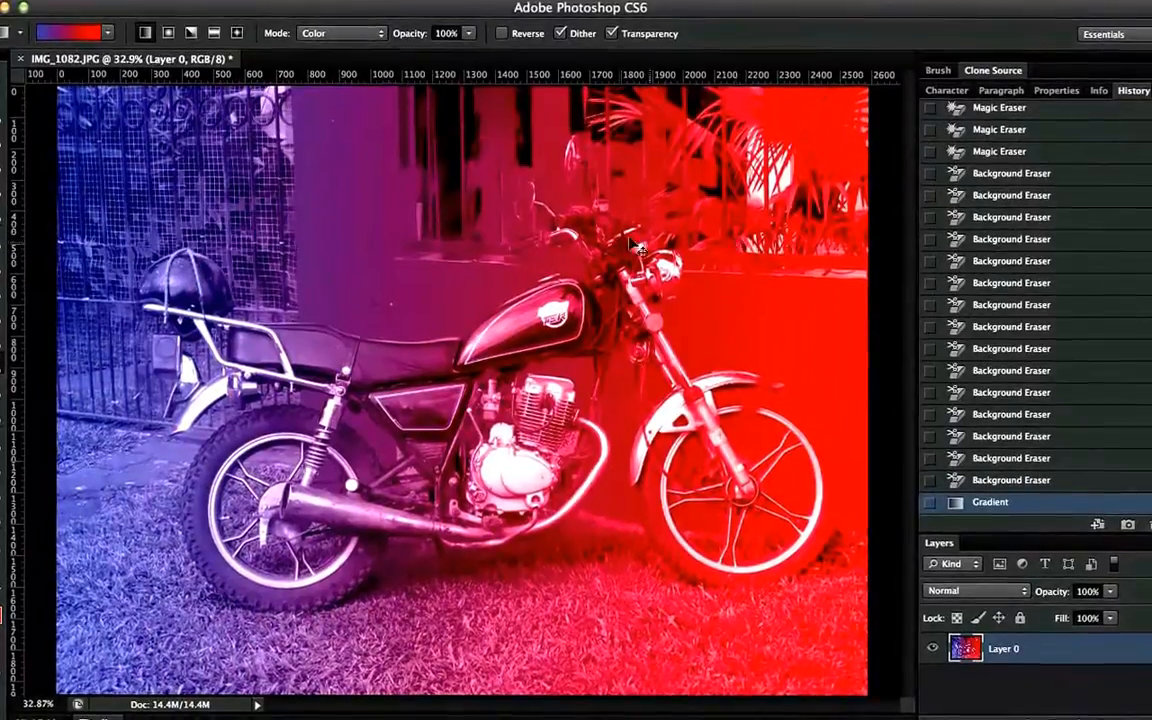
pyautogui.hotkey('ctrl', 'z')
# Reapply the Color-mode gradient horizontally and diagonally, undoing each and stepping back through all gradient history states
pyautogui.click(360, 37)
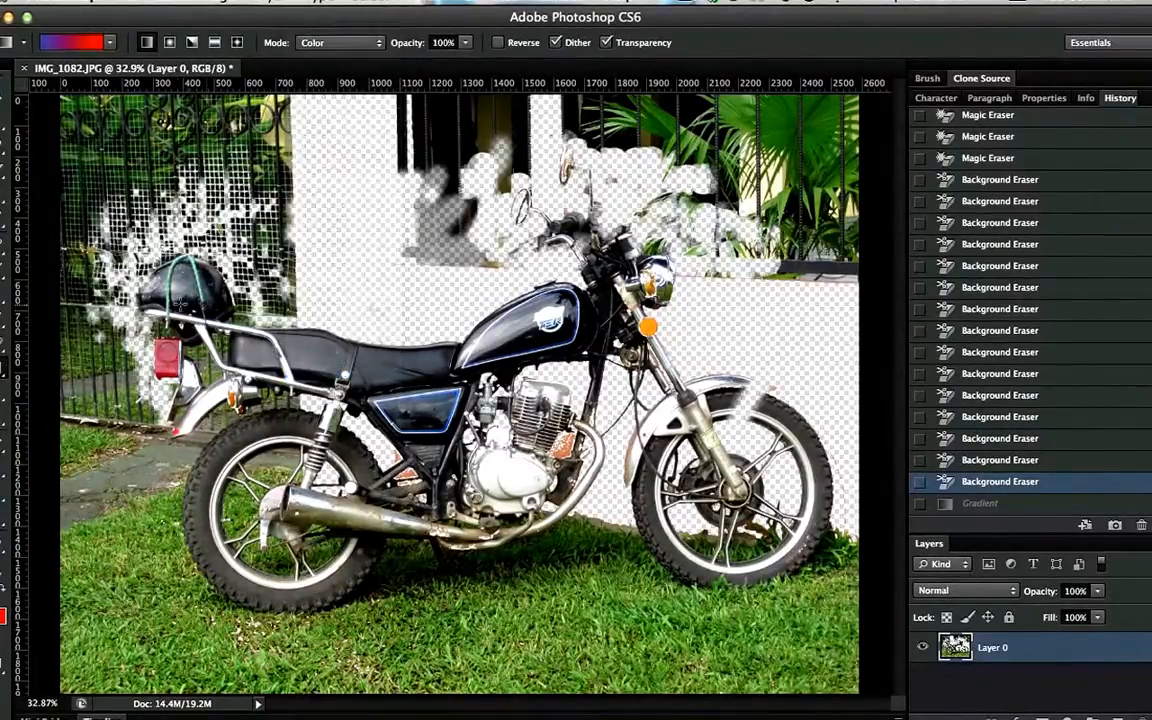
pyautogui.moveTo(808, 308); pyautogui.dragTo(808, 308)
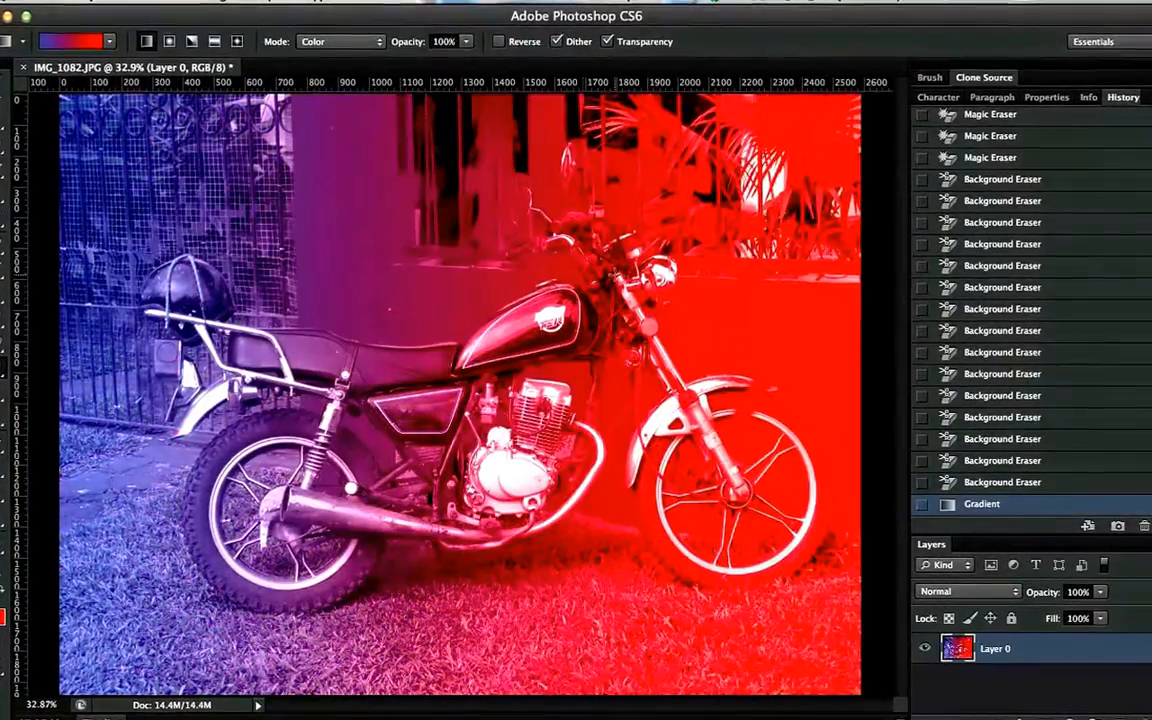
pyautogui.press('super+z')
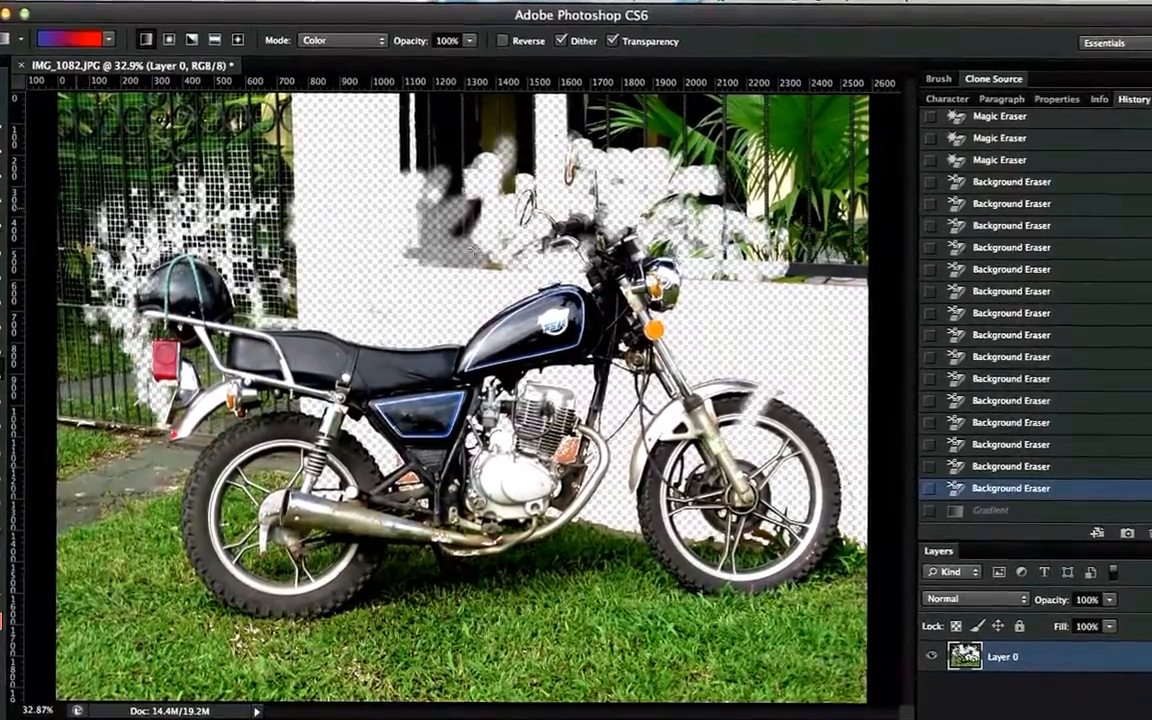
pyautogui.moveTo(74, 212); pyautogui.dragTo(820, 274)
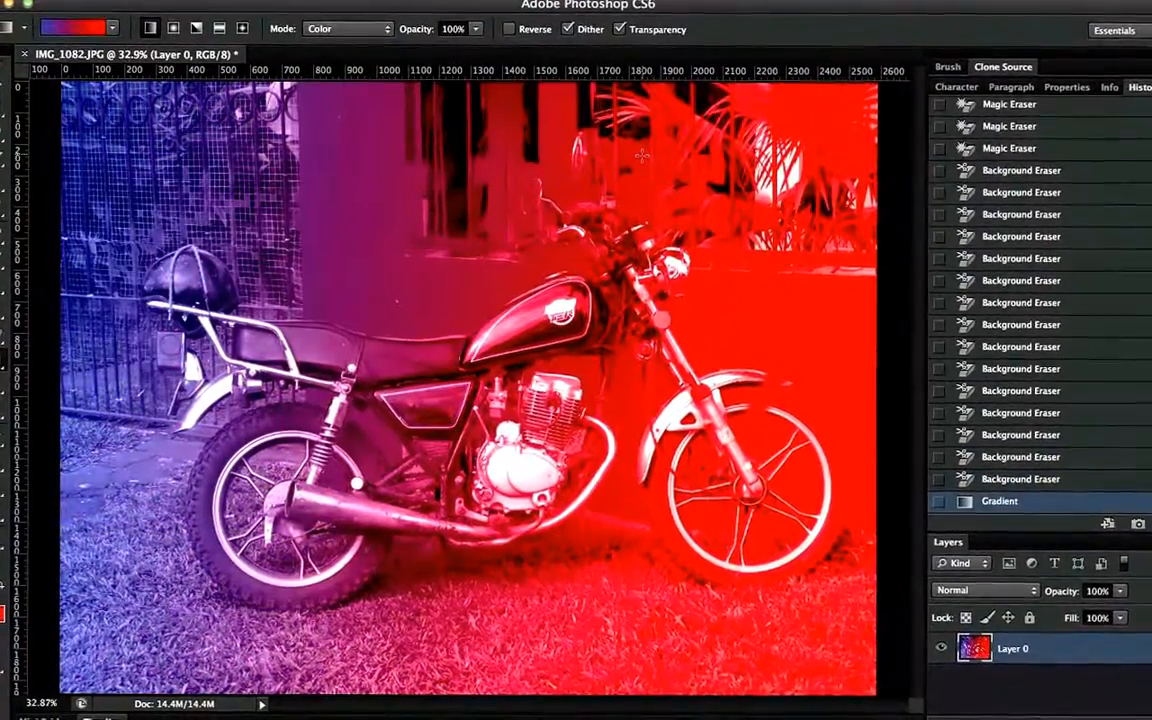
pyautogui.press('super+z')
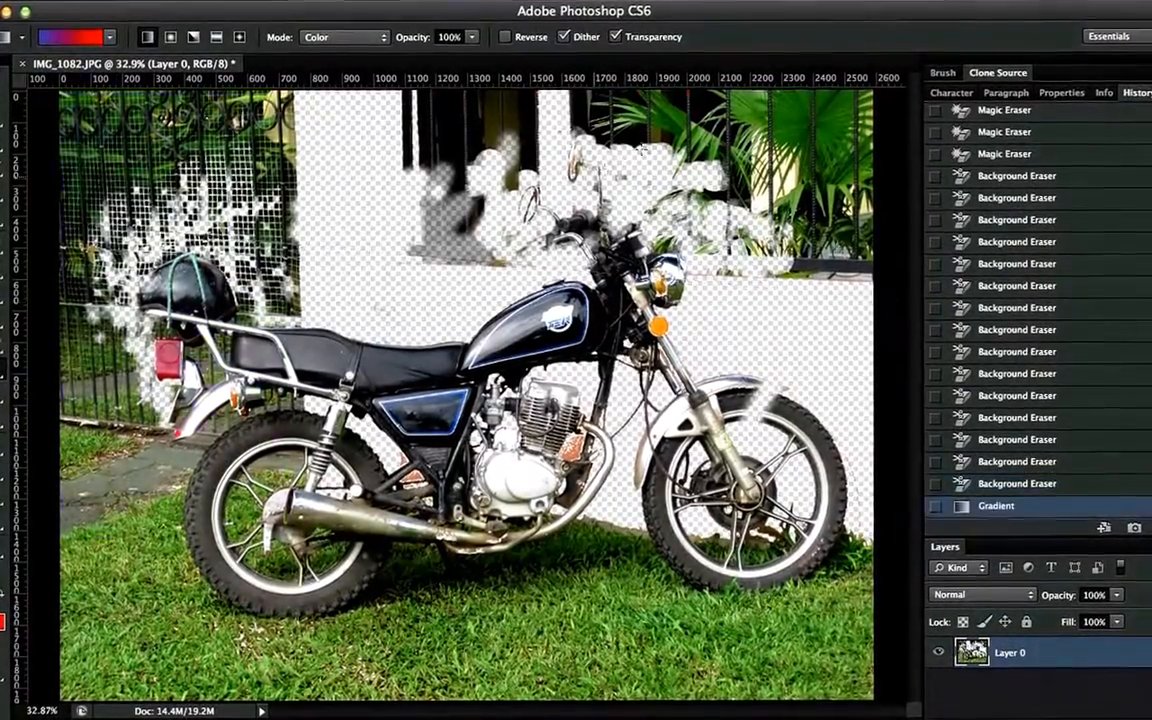
pyautogui.press('super+z')
pyautogui.moveTo(738, 127); pyautogui.dragTo(490, 458)
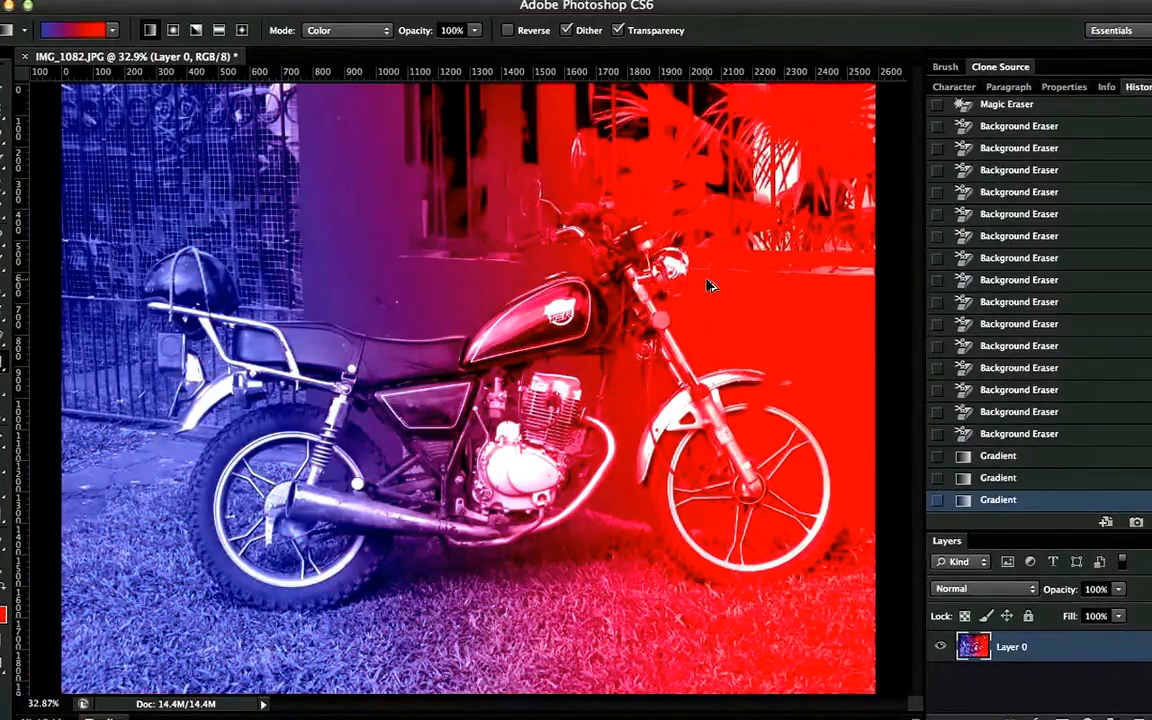
pyautogui.press('alt+super+z')
pyautogui.press('alt+super+z')
pyautogui.press('alt+super+z')
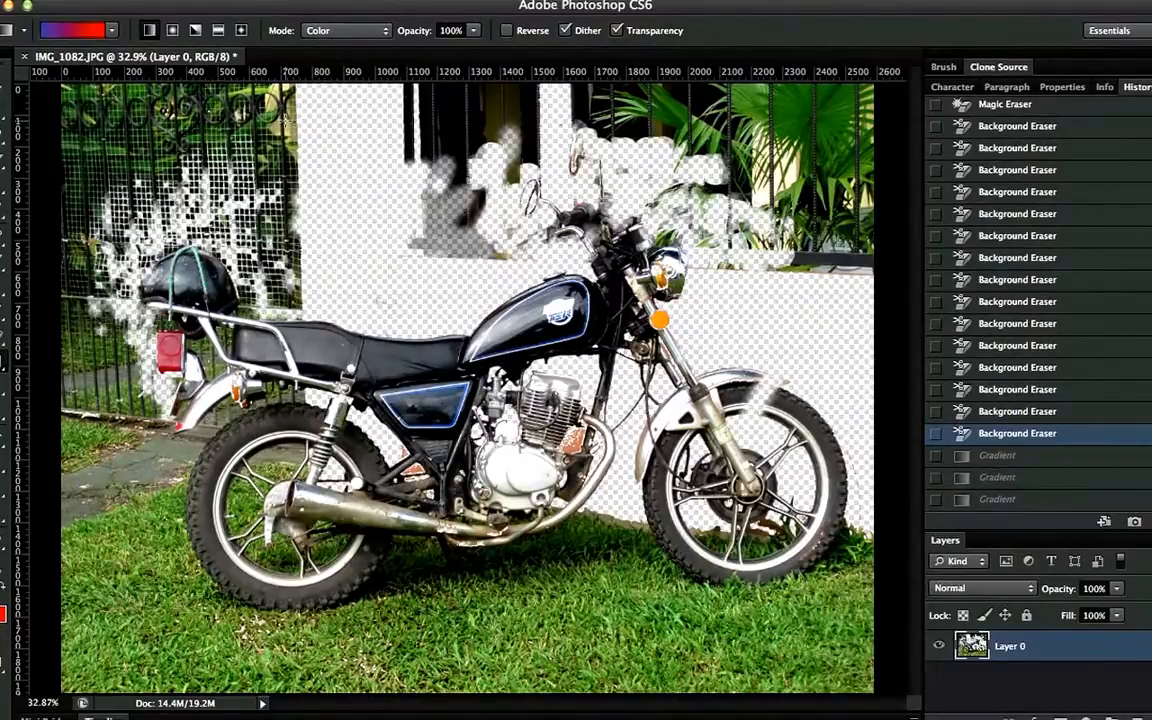
# Set the gradient mode to Normal, apply the gradient across the photo, and undo it
pyautogui.click(345, 30)
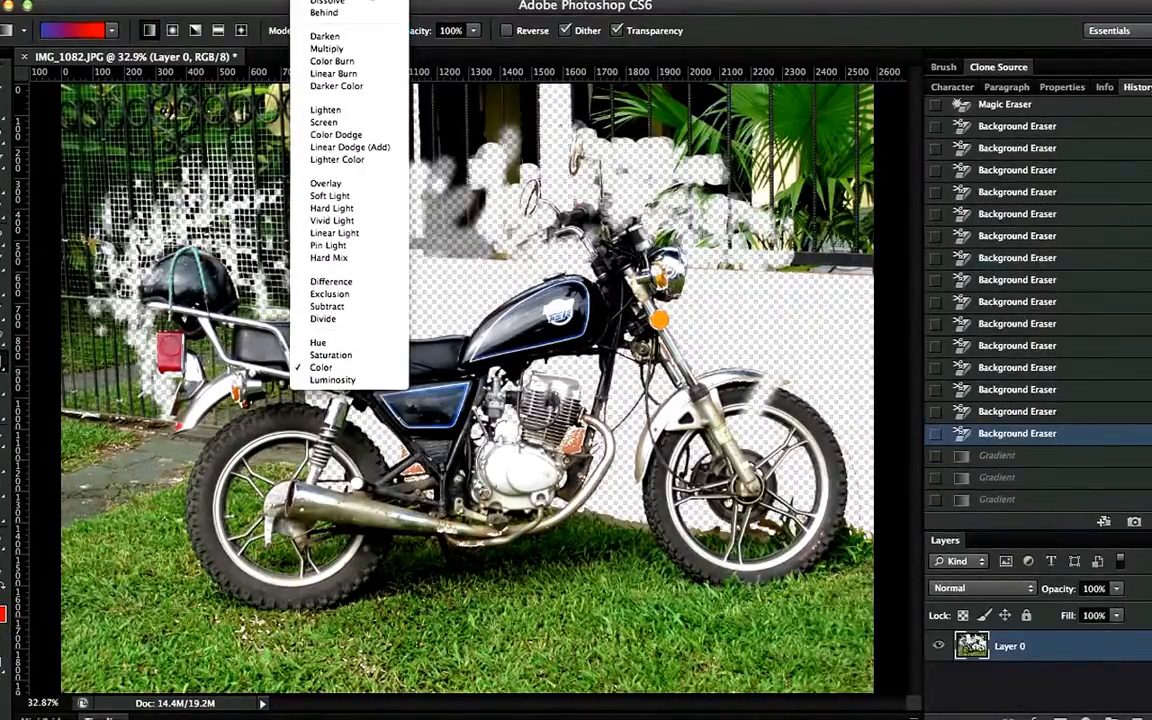
pyautogui.click(373, 0)
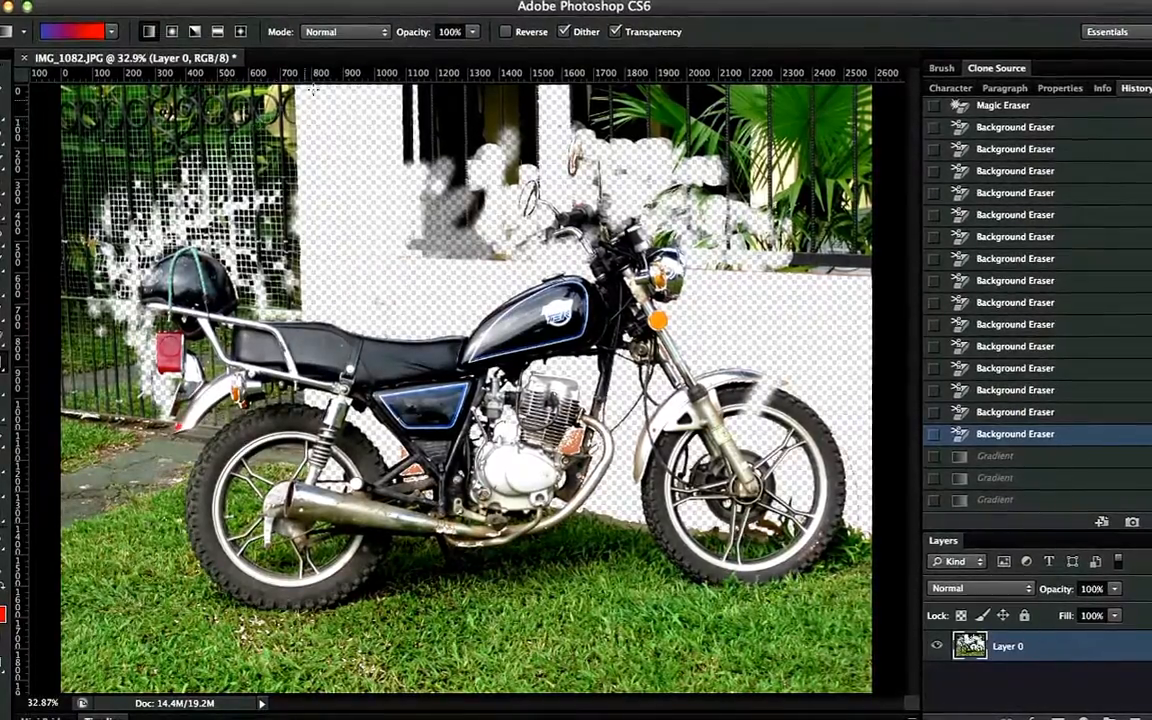
pyautogui.moveTo(117, 180); pyautogui.dragTo(562, 177)
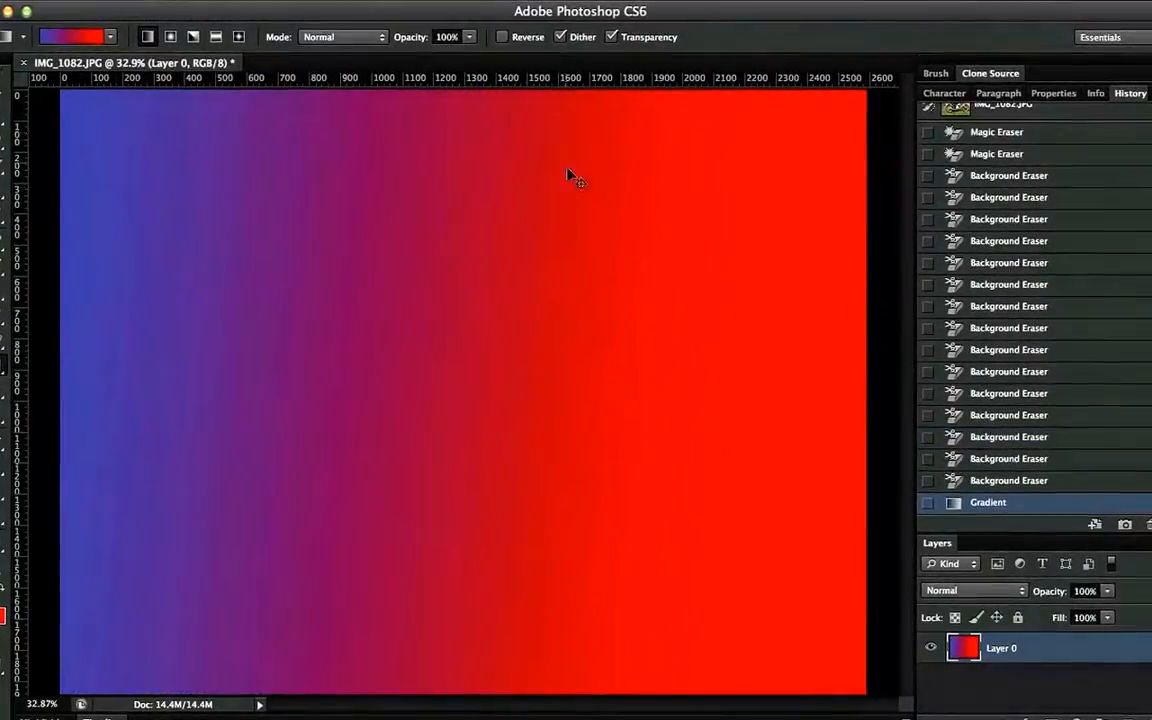
pyautogui.press('super+z')
# Set the gradient mode to Multiply and apply the gradient horizontally from the left edge to the bike's middle
pyautogui.click(340, 37)
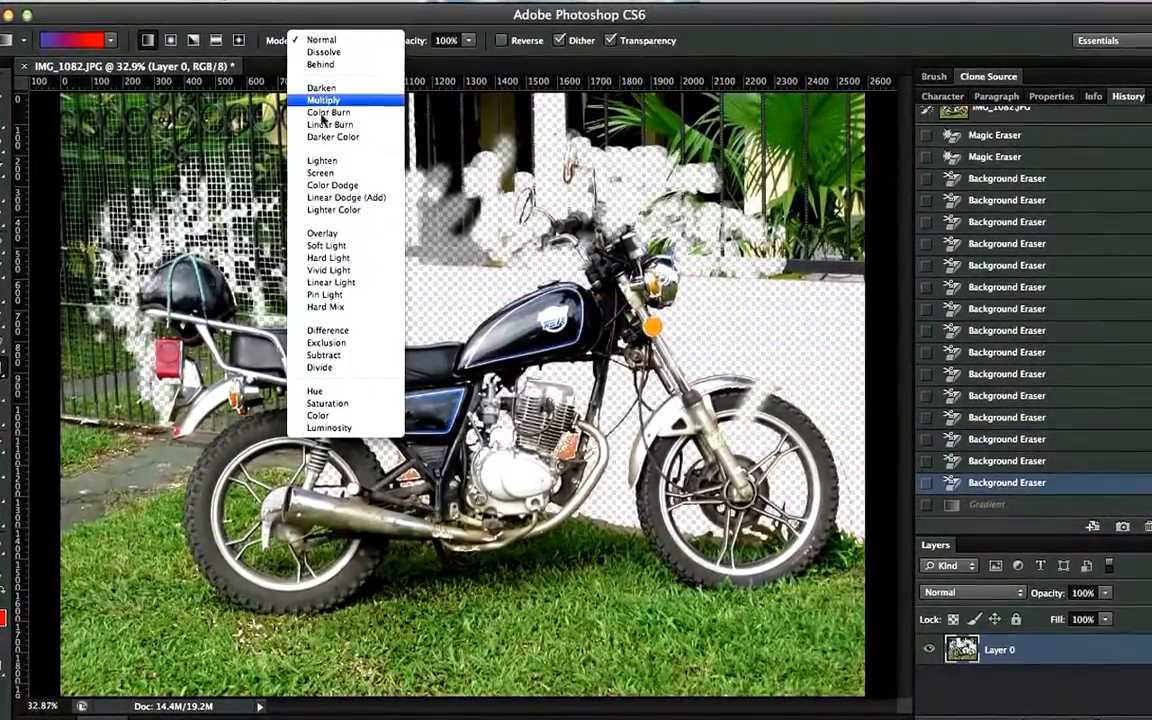
pyautogui.click(347, 98)
pyautogui.moveTo(110, 200); pyautogui.dragTo(480, 200)
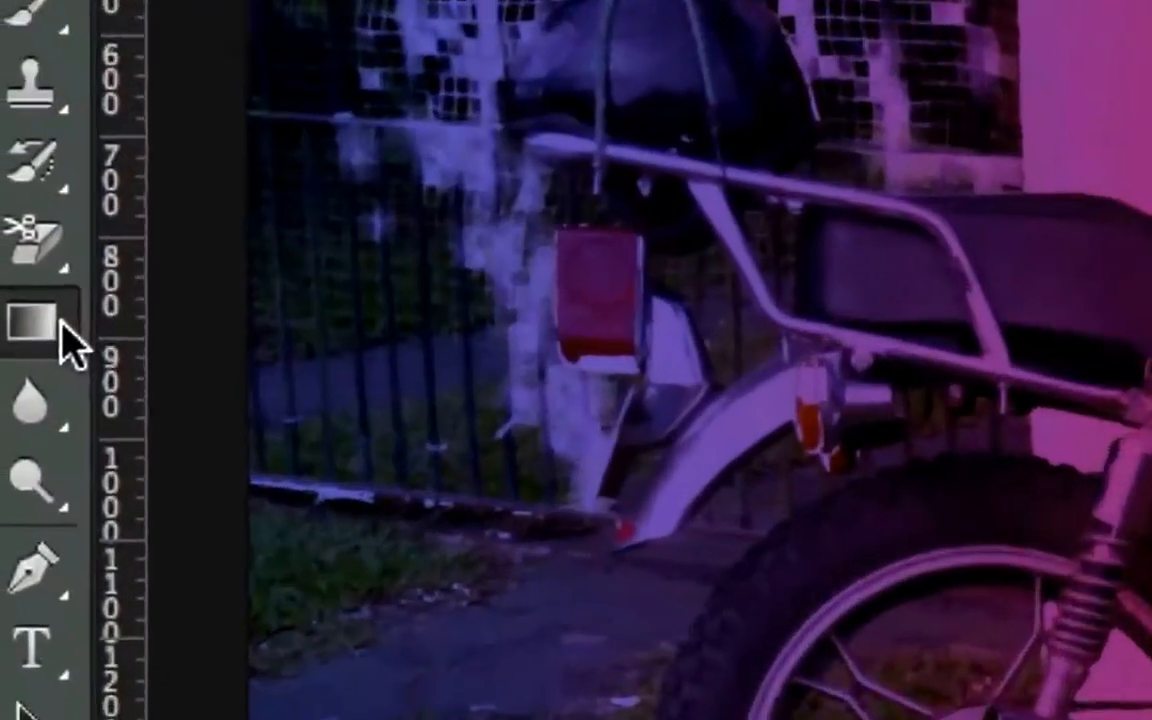
# Switch to the Paint Bucket tool and fill the white wall areas and front wheel gaps with the foreground color
pyautogui.click(61, 325)
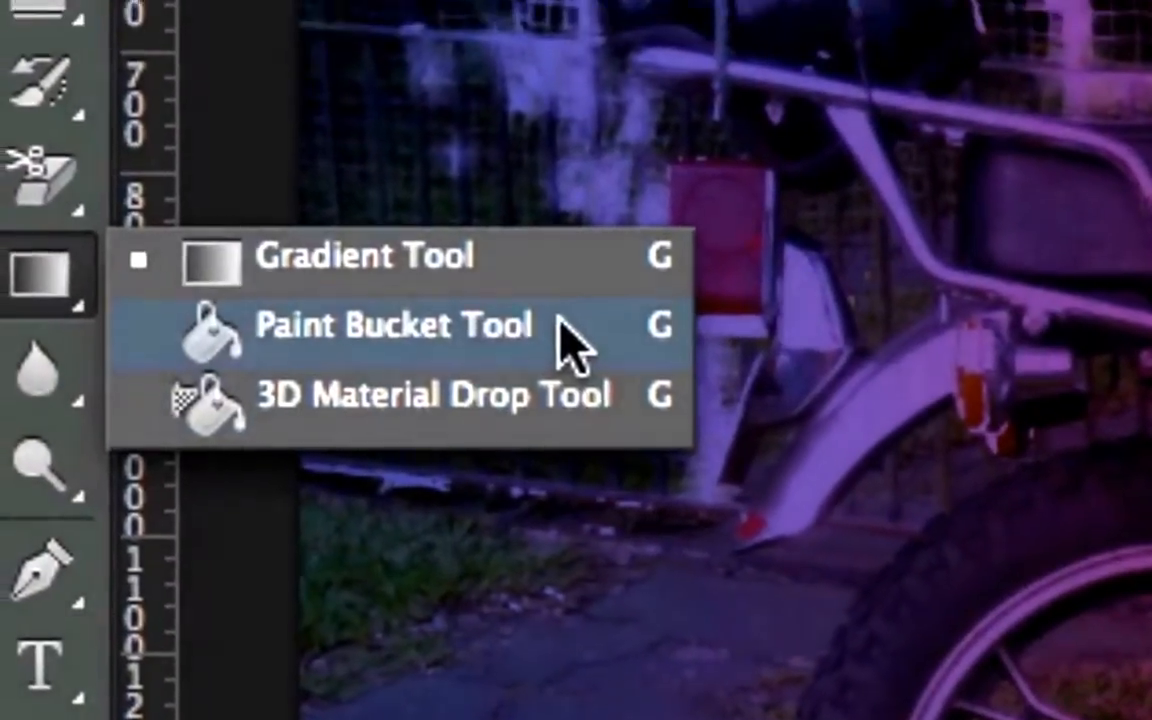
pyautogui.click(570, 340)
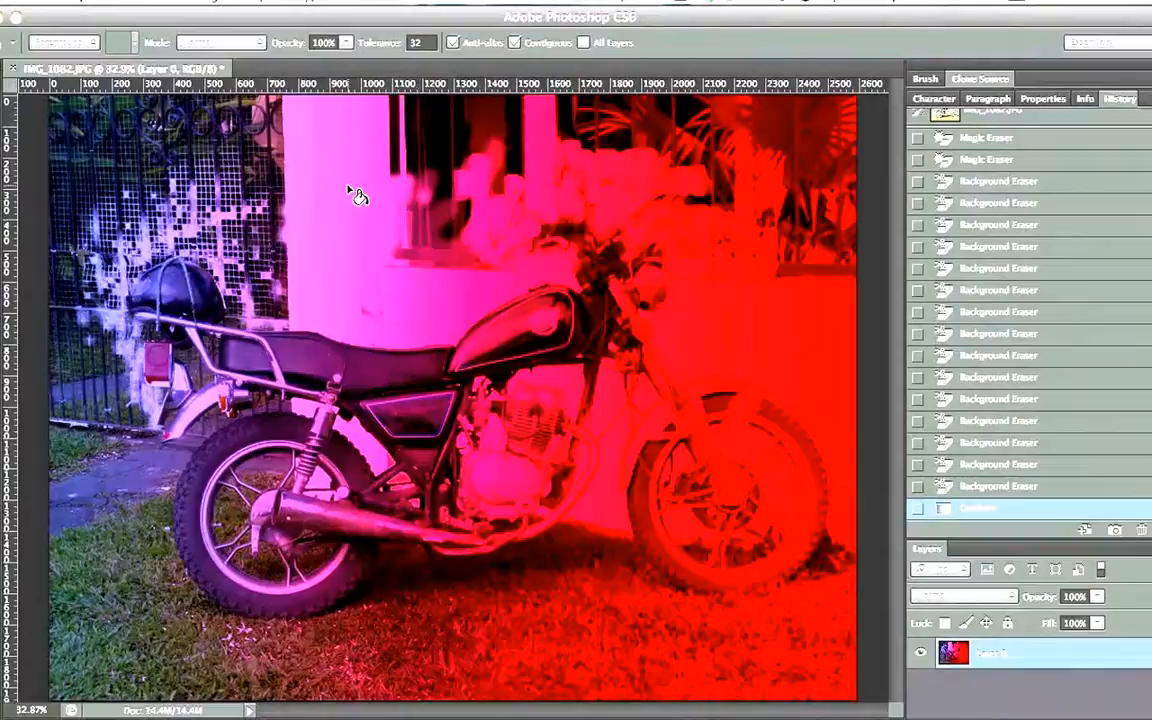
pyautogui.click(357, 195)
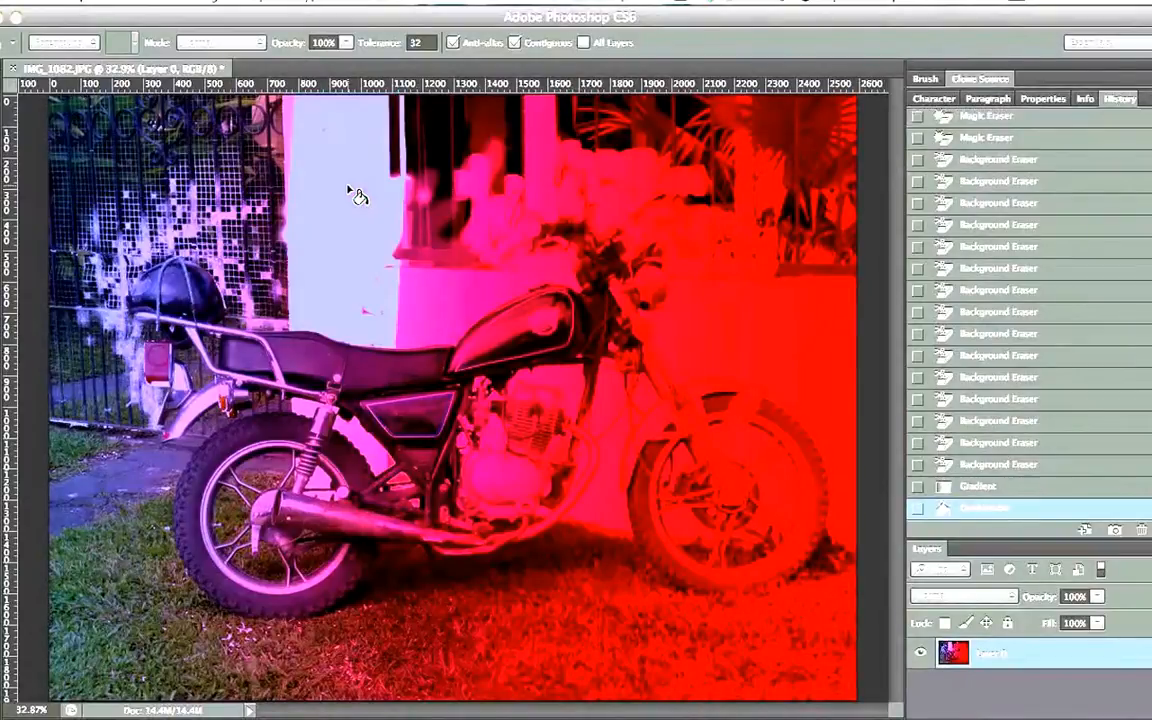
pyautogui.click(440, 293)
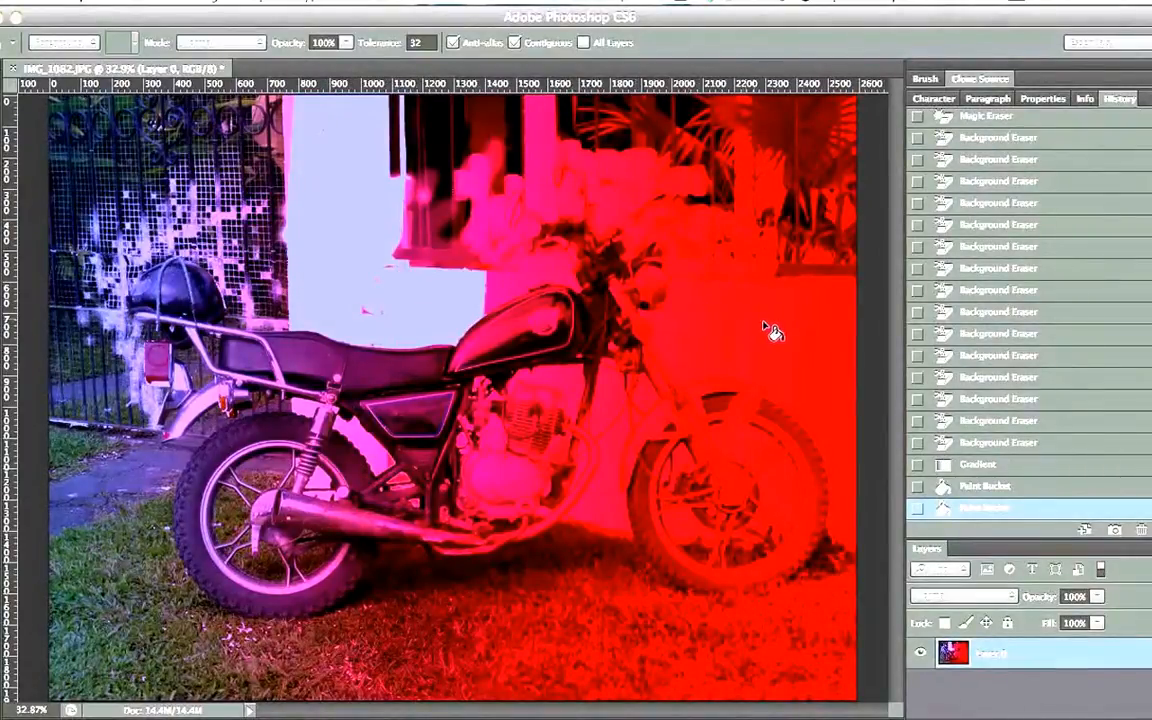
pyautogui.click(729, 340)
pyautogui.click(665, 340)
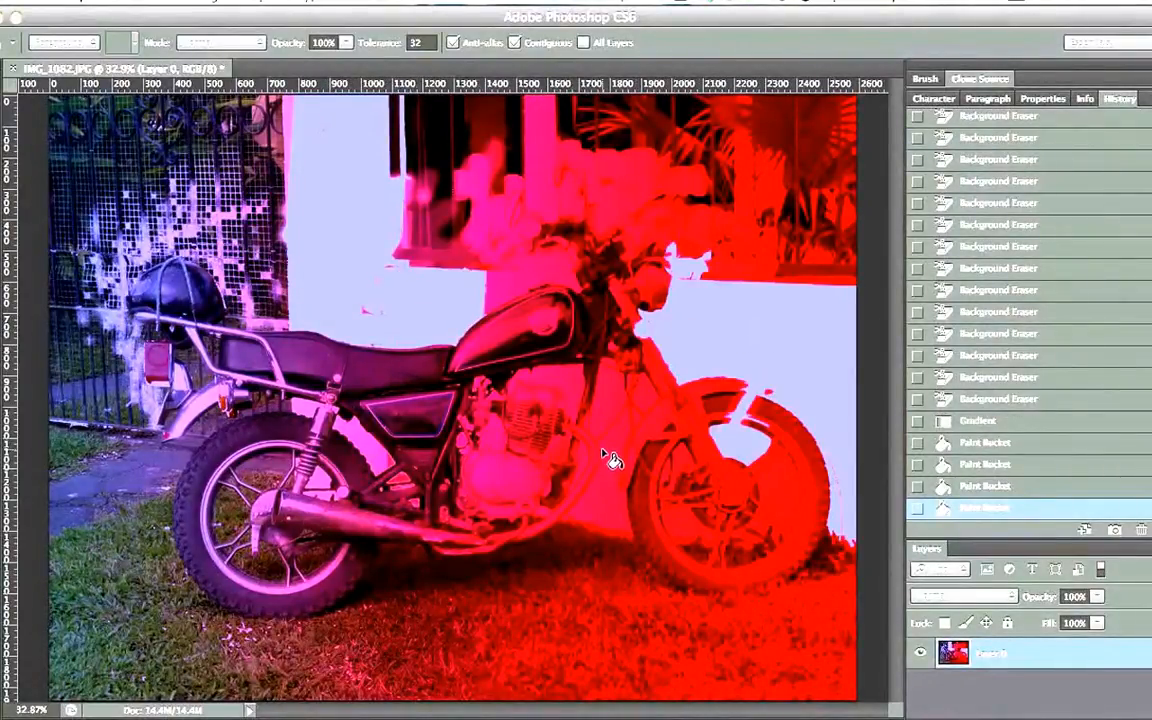
pyautogui.click(604, 455)
pyautogui.click(785, 484)
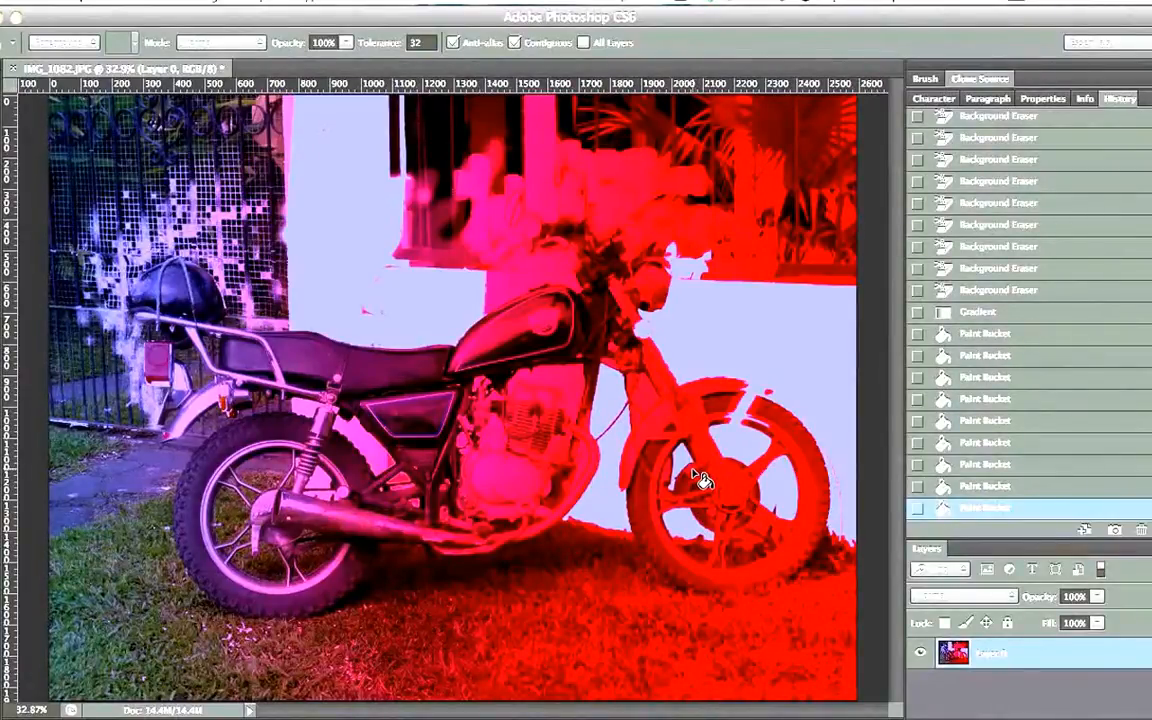
# Fill more gaps inside the front wheel with the Paint Bucket and undo the last fill on the grass
pyautogui.click(690, 470)
pyautogui.click(671, 476)
pyautogui.click(672, 480)
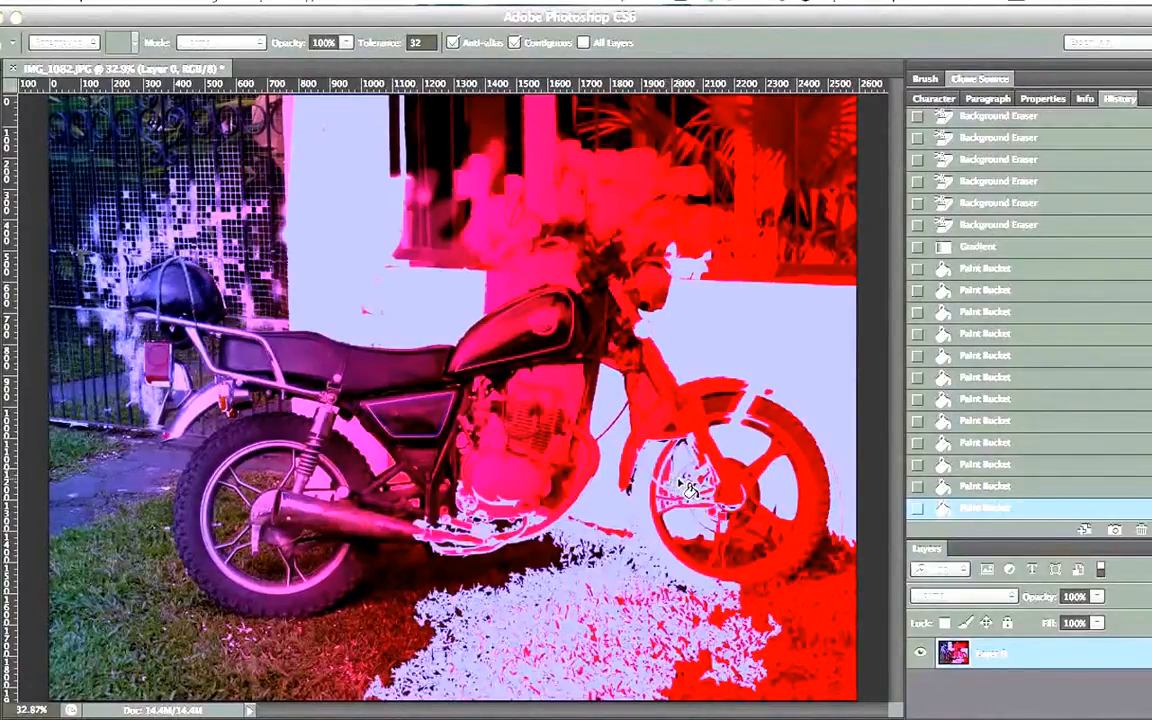
pyautogui.press('super+z')
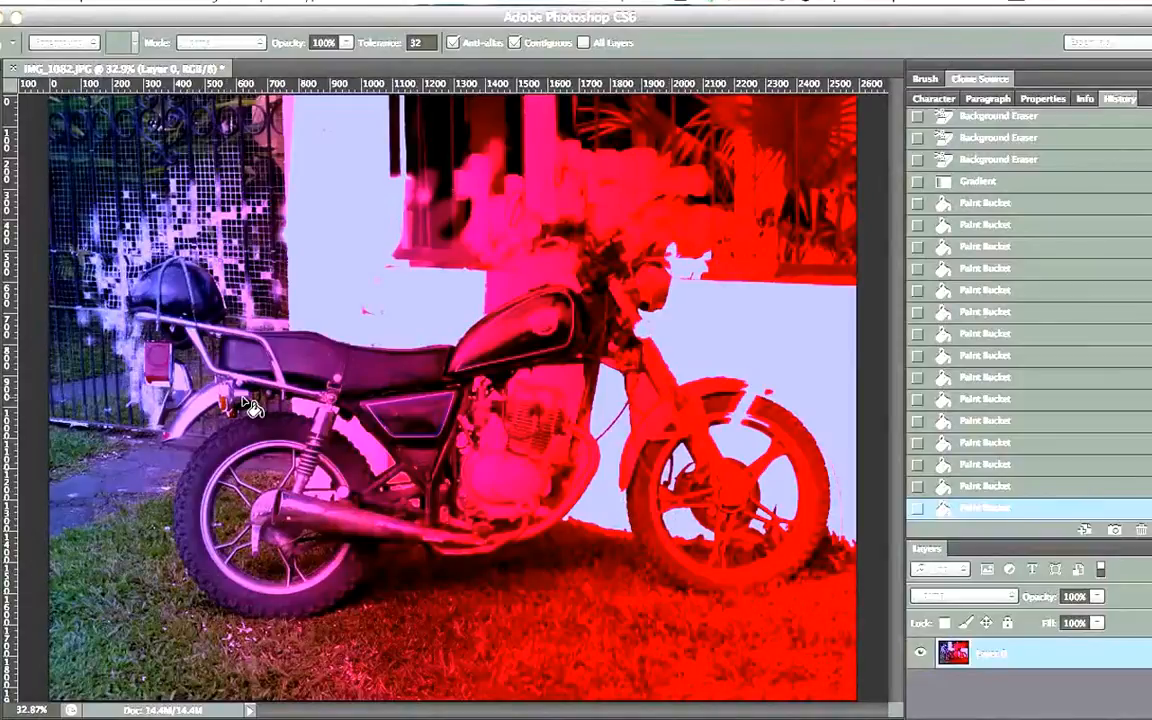
# Select the engine, frame and handlebar areas with the Magic Wand, fill the selection with the foreground color, and deselect
pyautogui.press('w')
pyautogui.hotkey('shift', 'w')
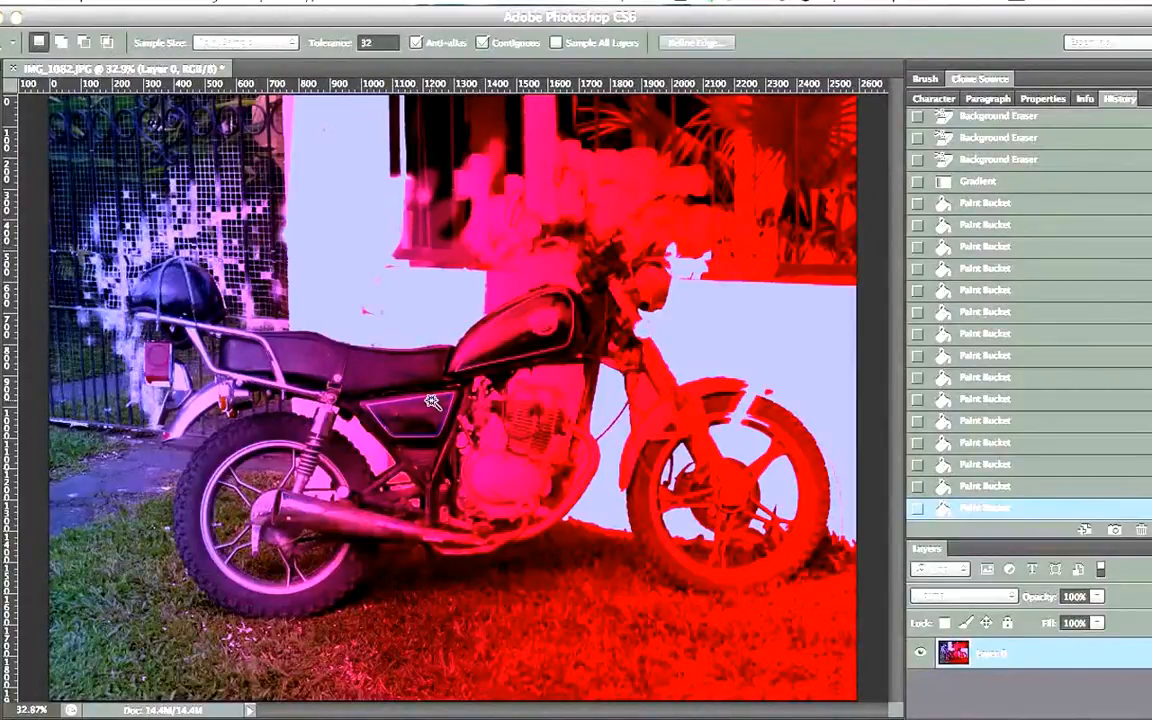
pyautogui.click(524, 397)
pyautogui.click(345, 448)
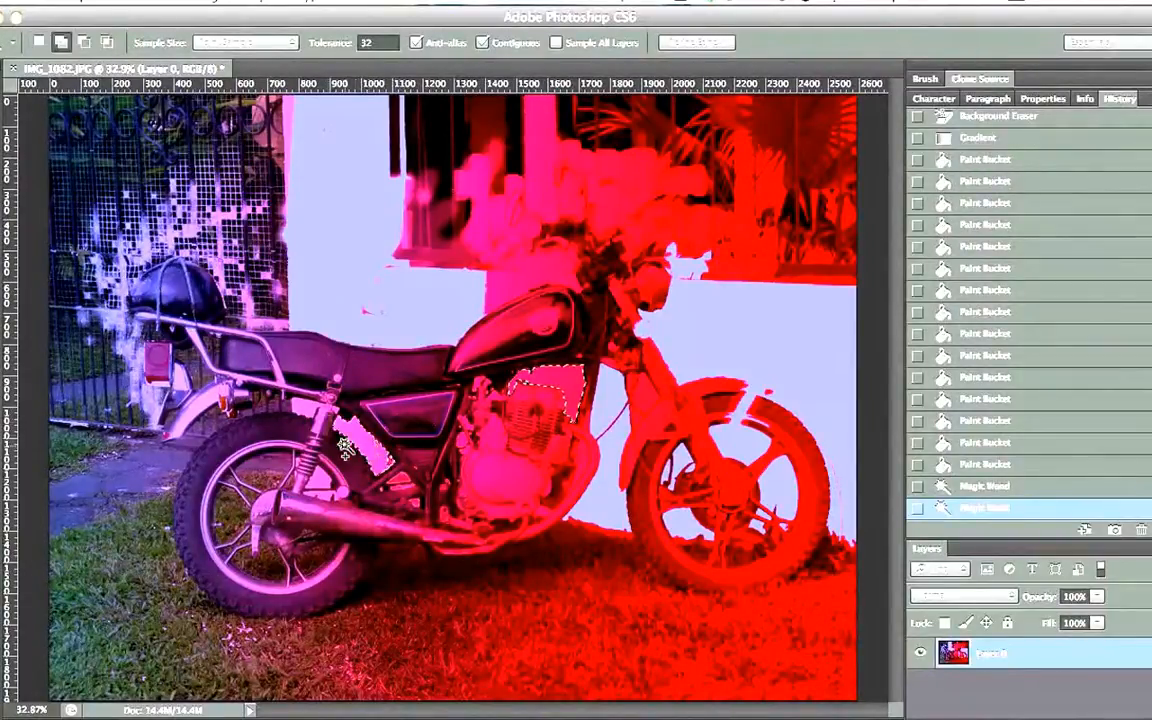
pyautogui.click(303, 410)
pyautogui.click(472, 262)
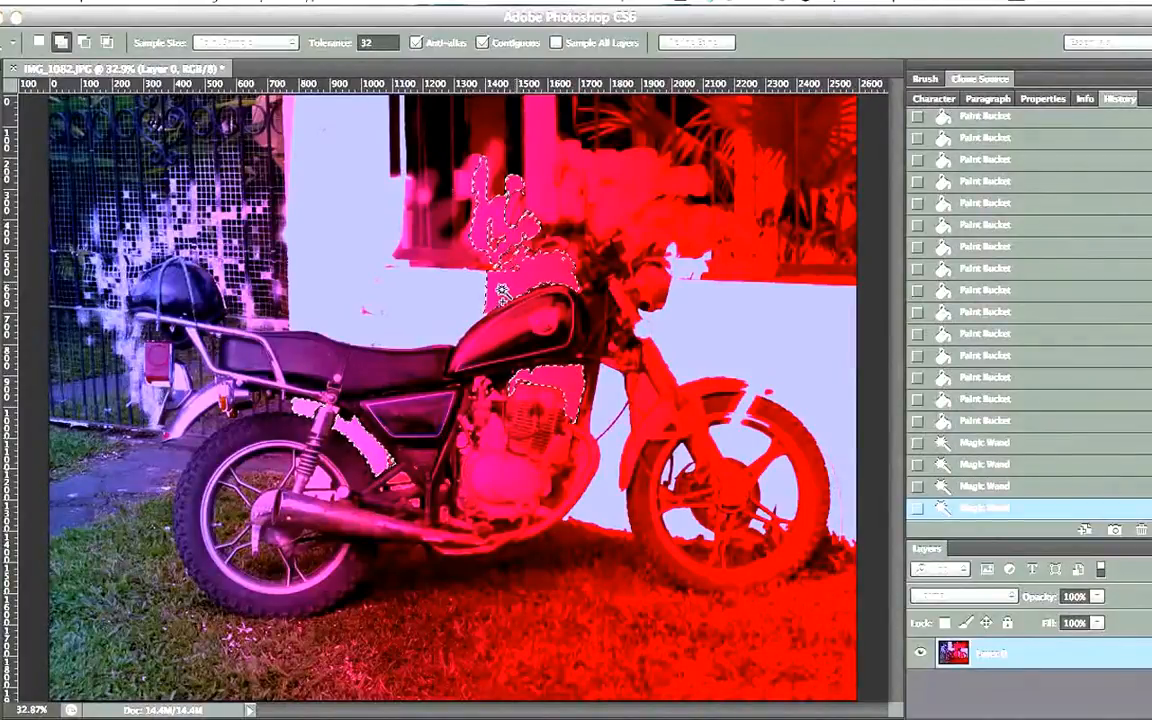
pyautogui.hotkey('alt', 'BackSpace')
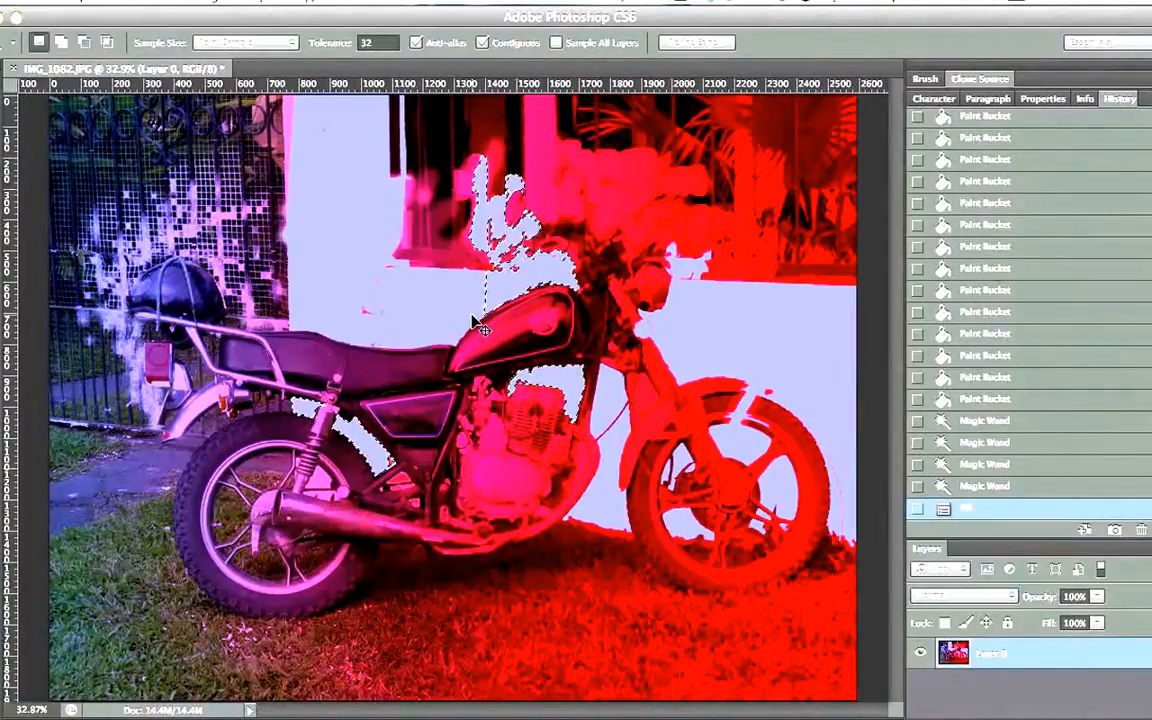
pyautogui.hotkey('ctrl', 'd')
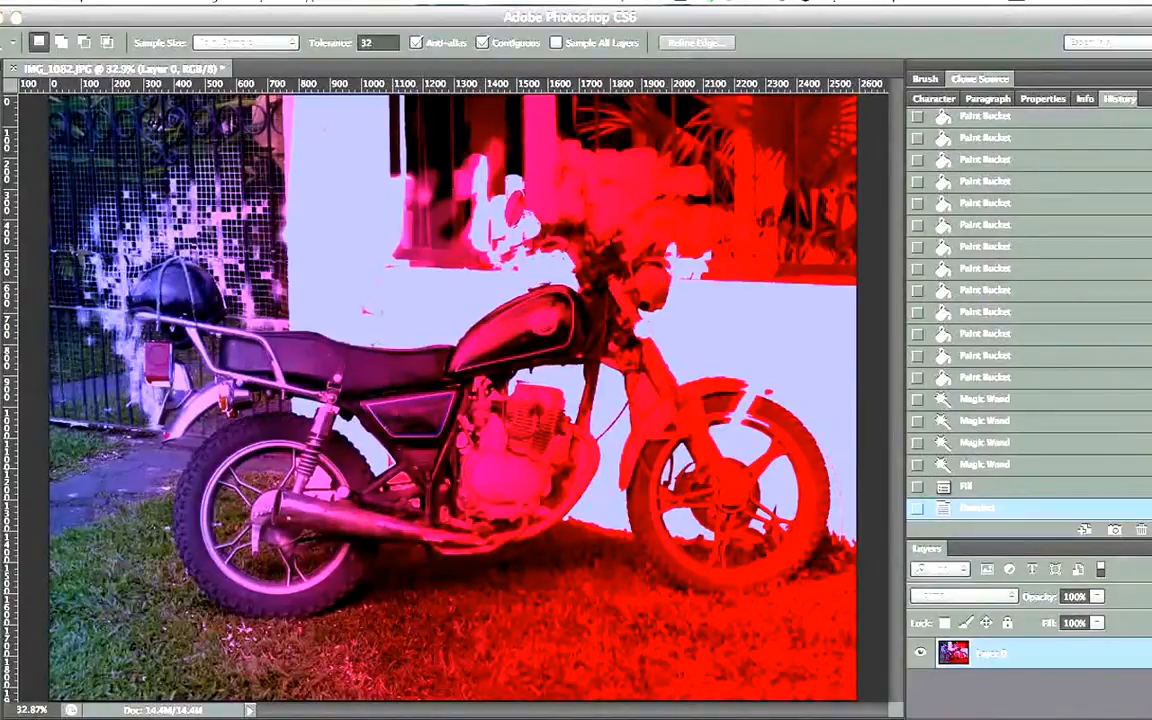
# Fill the small areas around the front fork with the Paint Bucket tool
pyautogui.press('g')
pyautogui.click(654, 401)
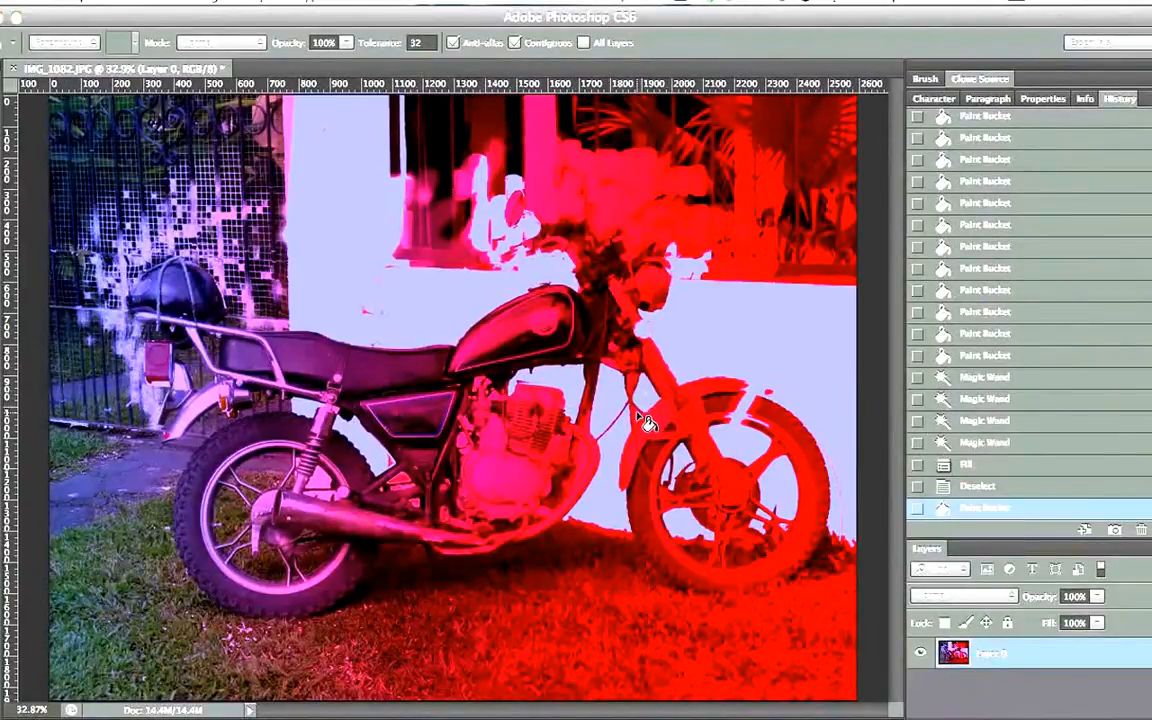
pyautogui.click(647, 423)
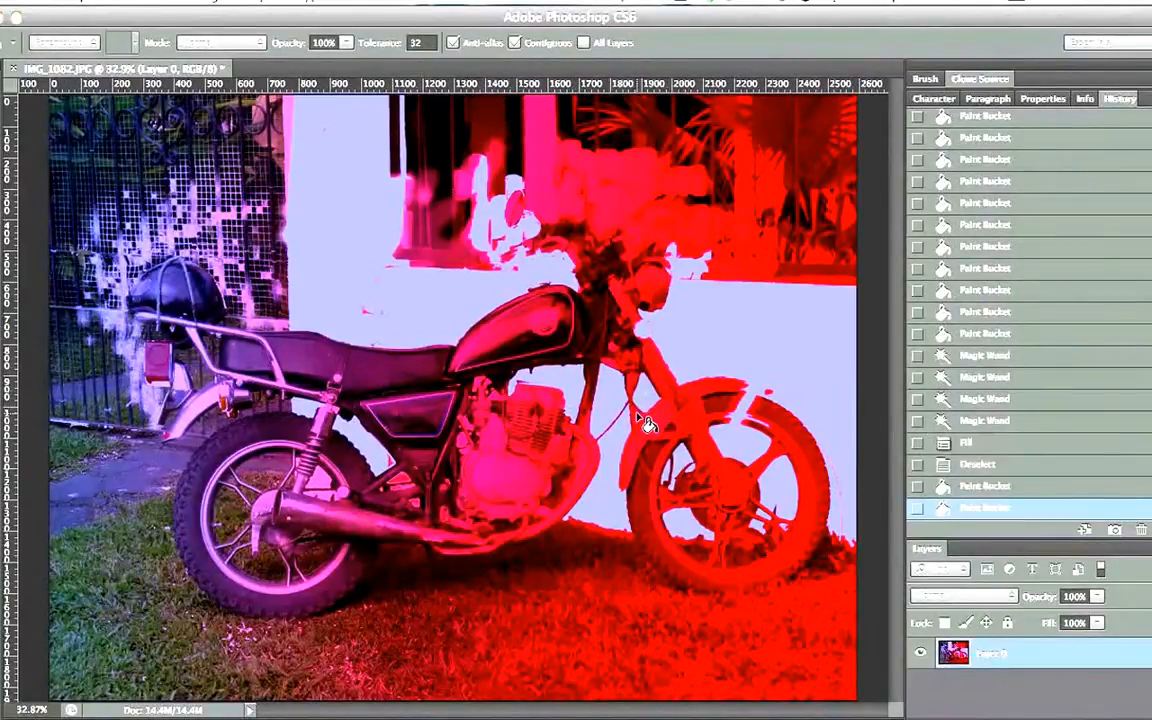
pyautogui.click(617, 372)
pyautogui.click(3, 350)
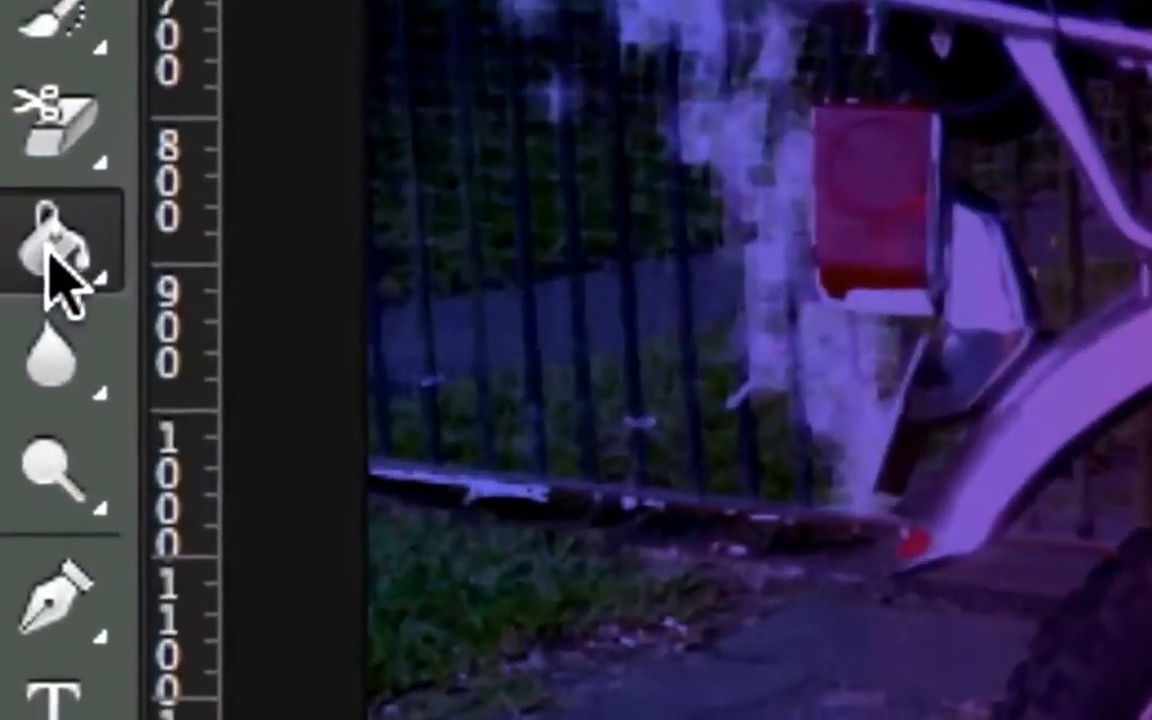
pyautogui.click(10, 378)
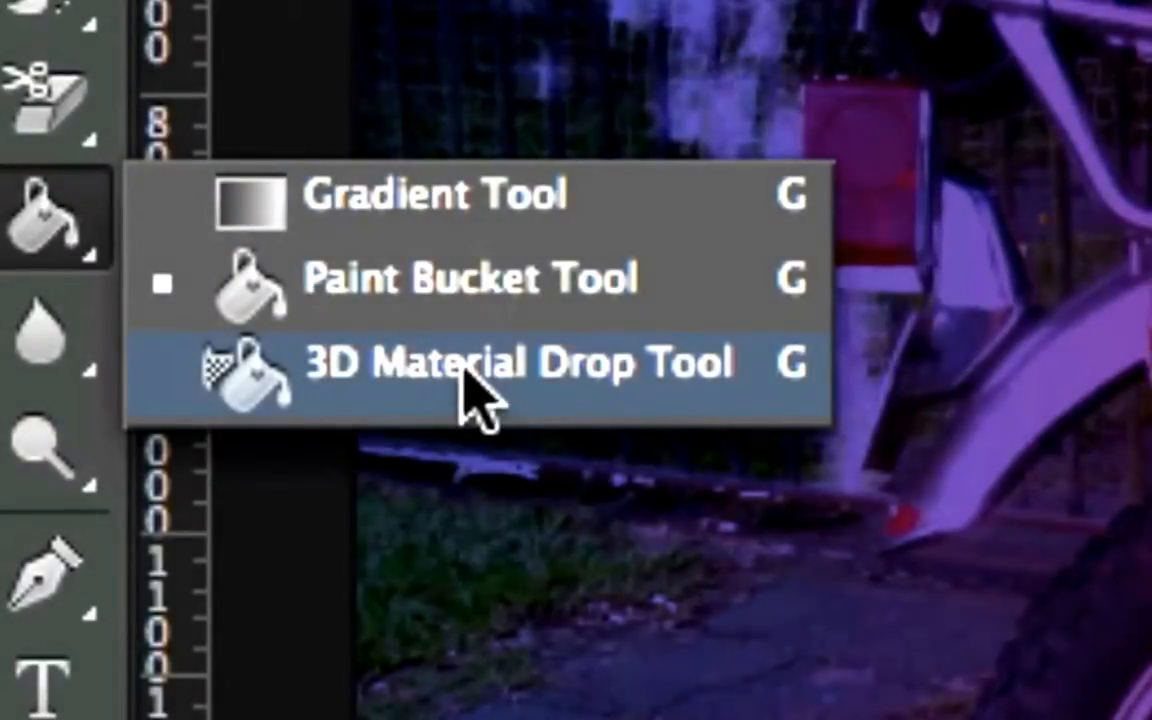
pyautogui.click(465, 380)
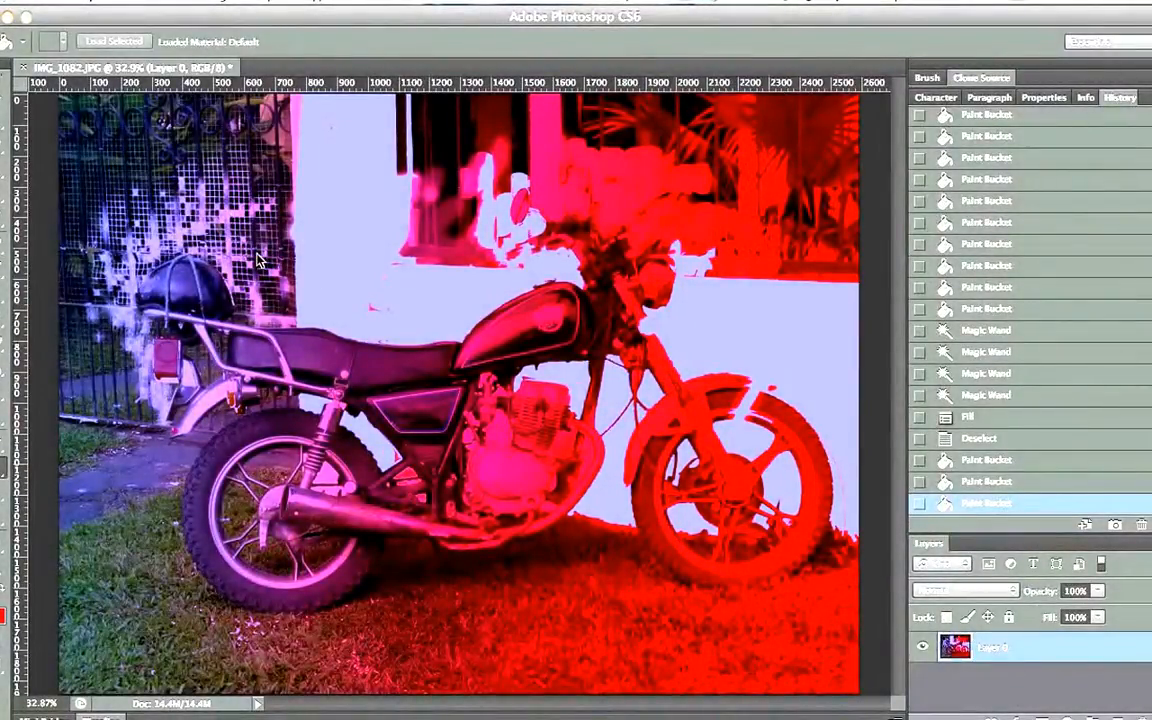
# Add a BIKE! text layer on the wall area and enlarge it with Free Transform
pyautogui.press('t')
pyautogui.click(330, 252)
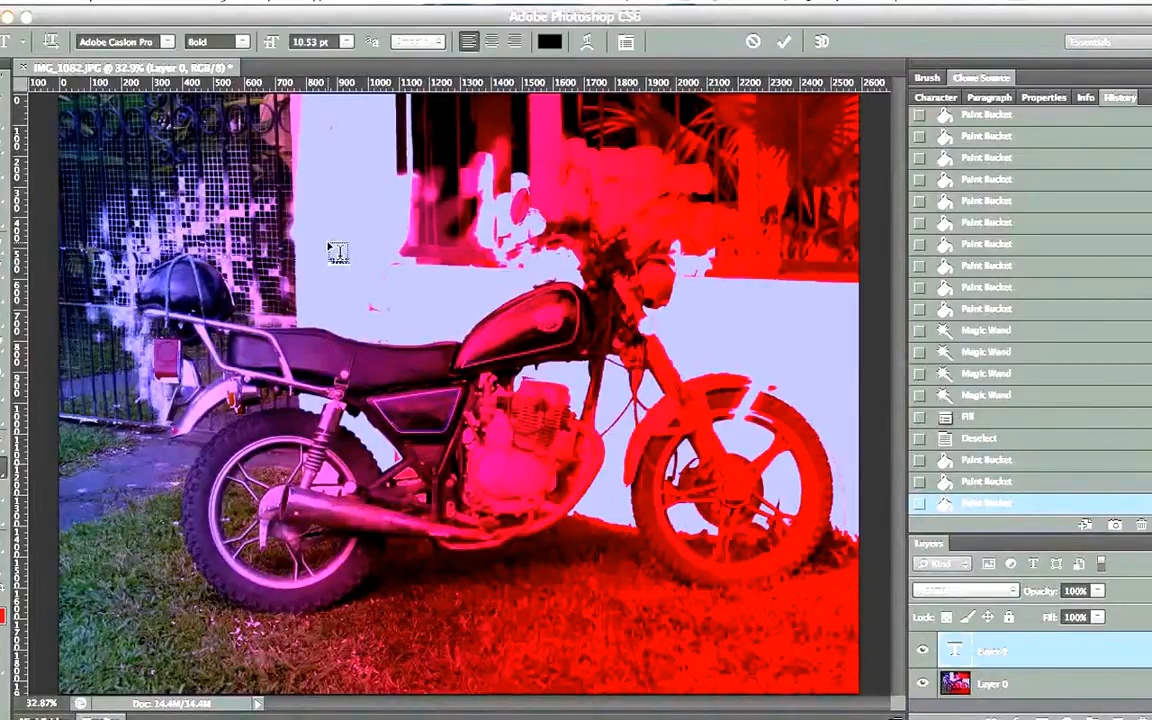
pyautogui.press('super+Return')
pyautogui.press('super+t')
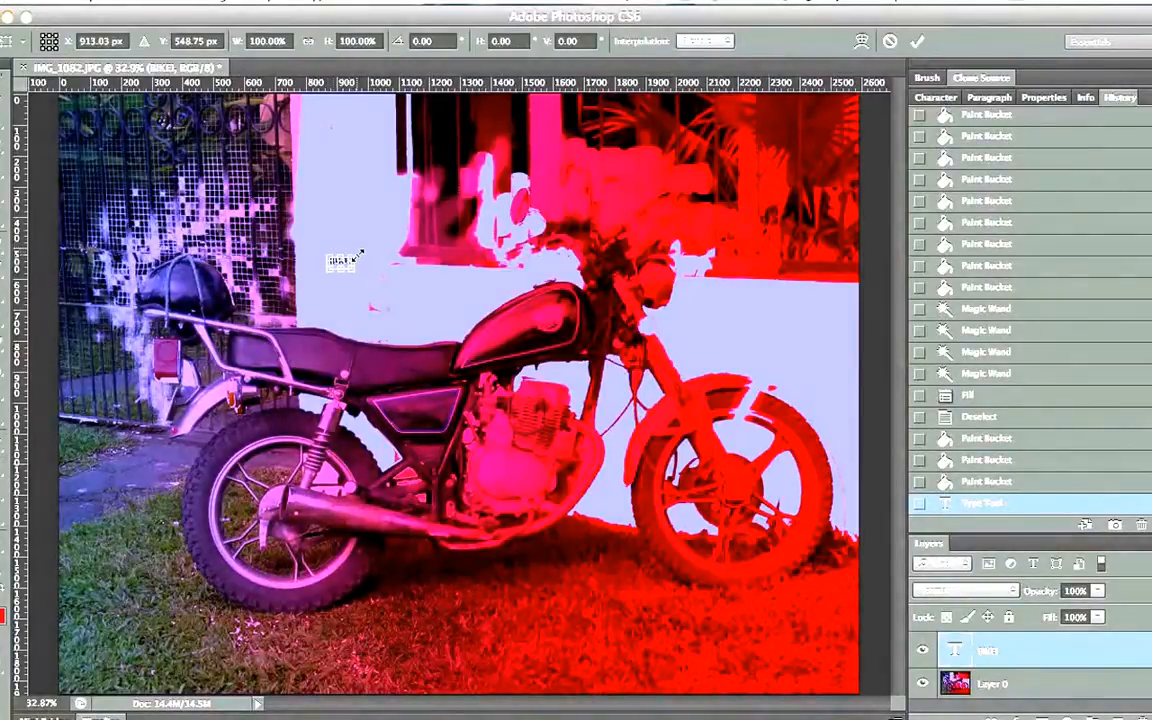
pyautogui.moveTo(358, 255); pyautogui.dragTo(582, 130)
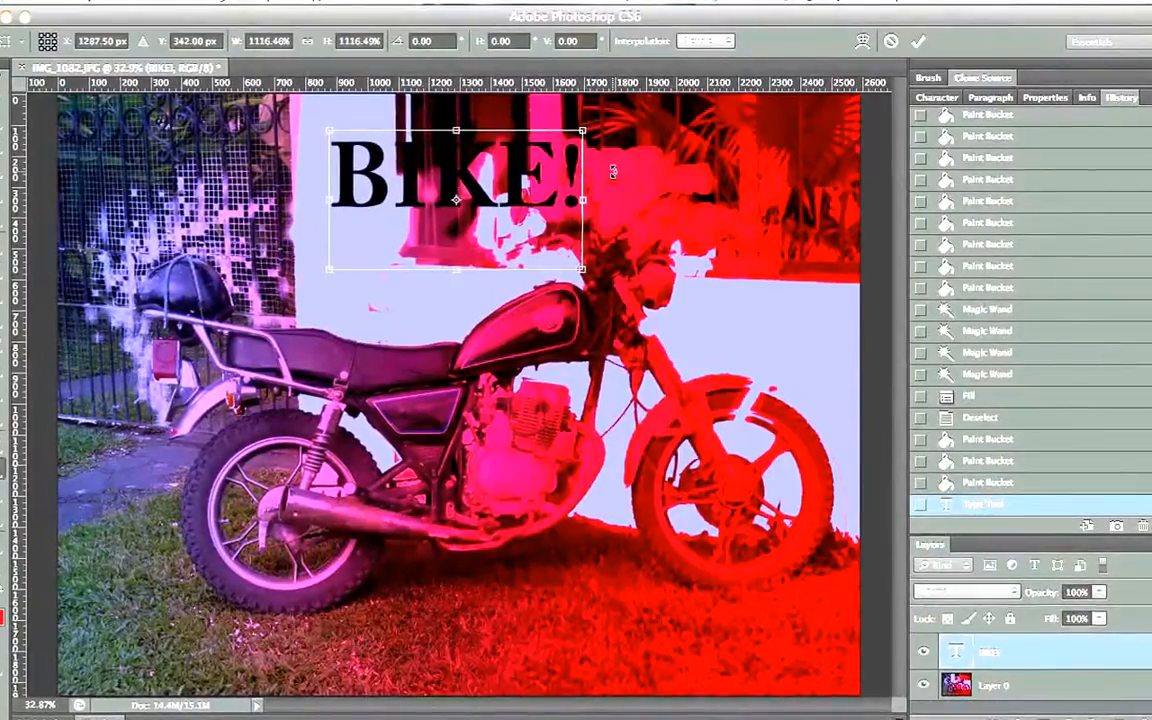
pyautogui.press('Return')
# Move the BIKE! title below the motorcycle's front wheel and set its text color to white (ffffff)
pyautogui.press('v')
pyautogui.moveTo(469, 210); pyautogui.dragTo(628, 600)
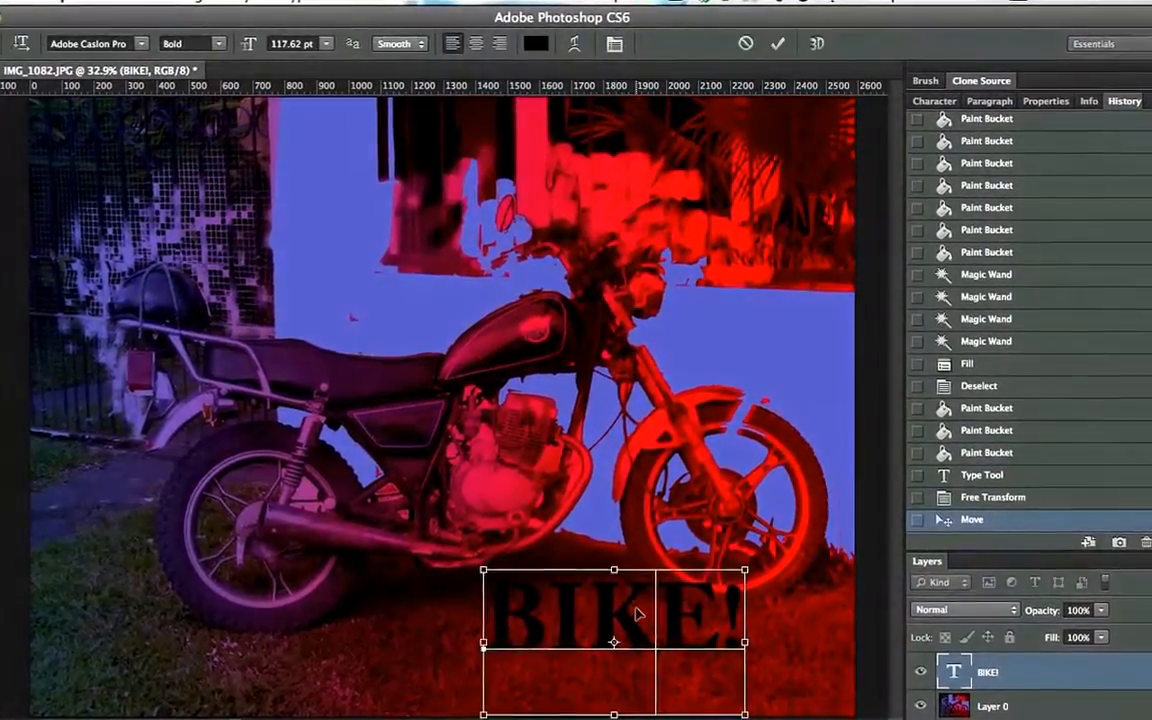
pyautogui.doubleClick(638, 613)
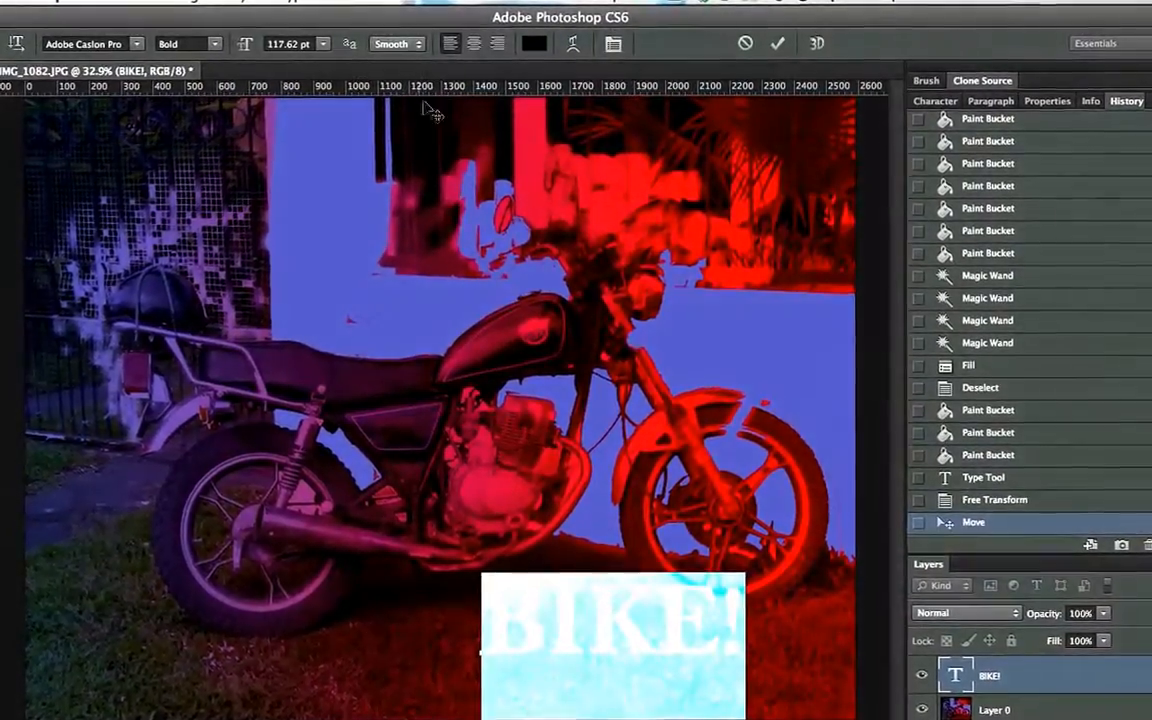
pyautogui.click(535, 43)
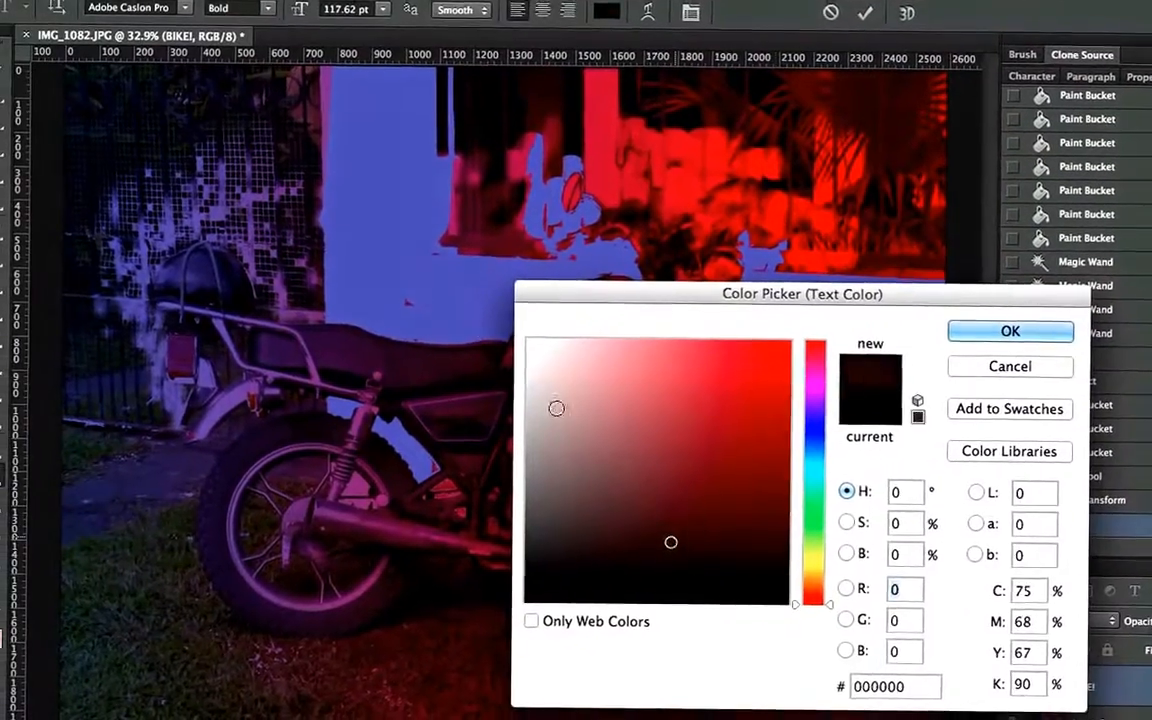
pyautogui.moveTo(557, 408); pyautogui.dragTo(468, 301)
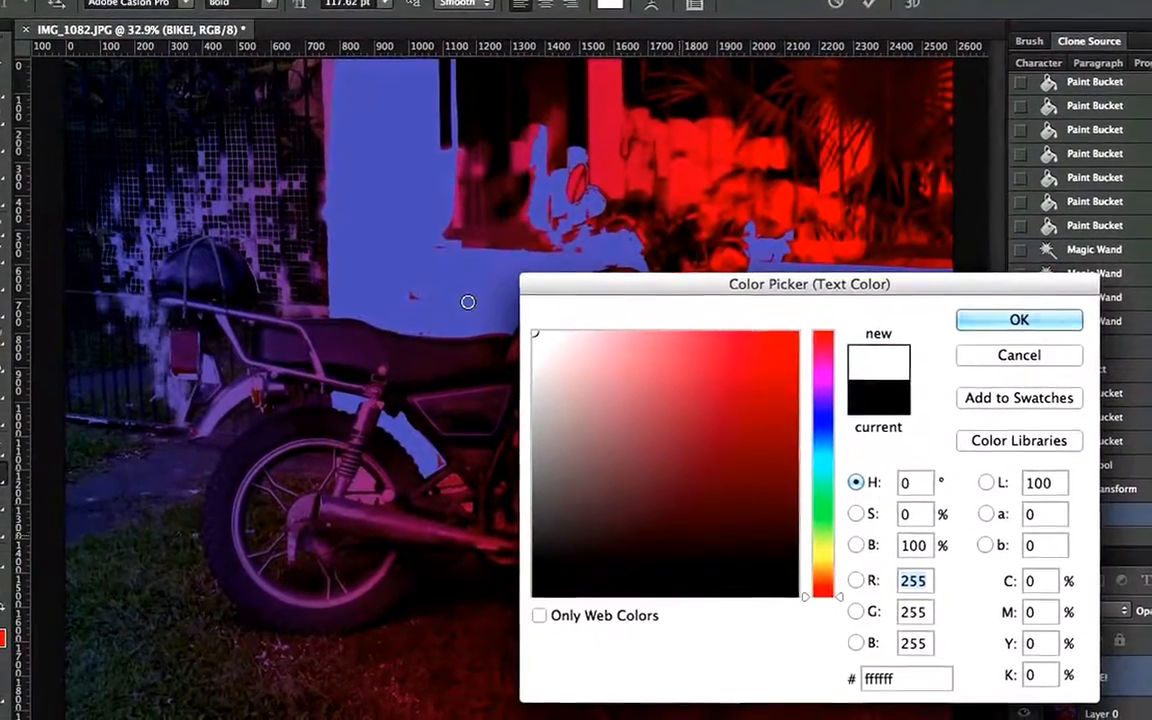
pyautogui.press('Return')
pyautogui.press('super+Return')
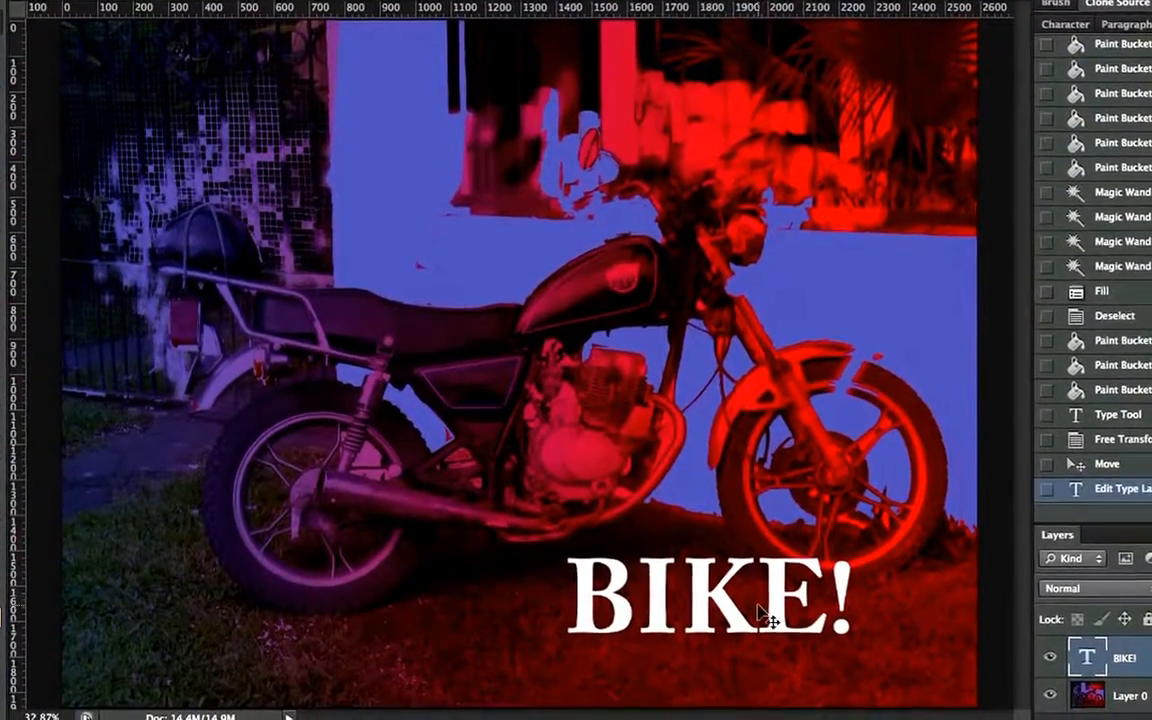
# Nudge the title slightly and turn the BIKE! text layer into a 3D extrusion
pyautogui.moveTo(745, 622); pyautogui.dragTo(768, 644)
pyautogui.click(554, 3)
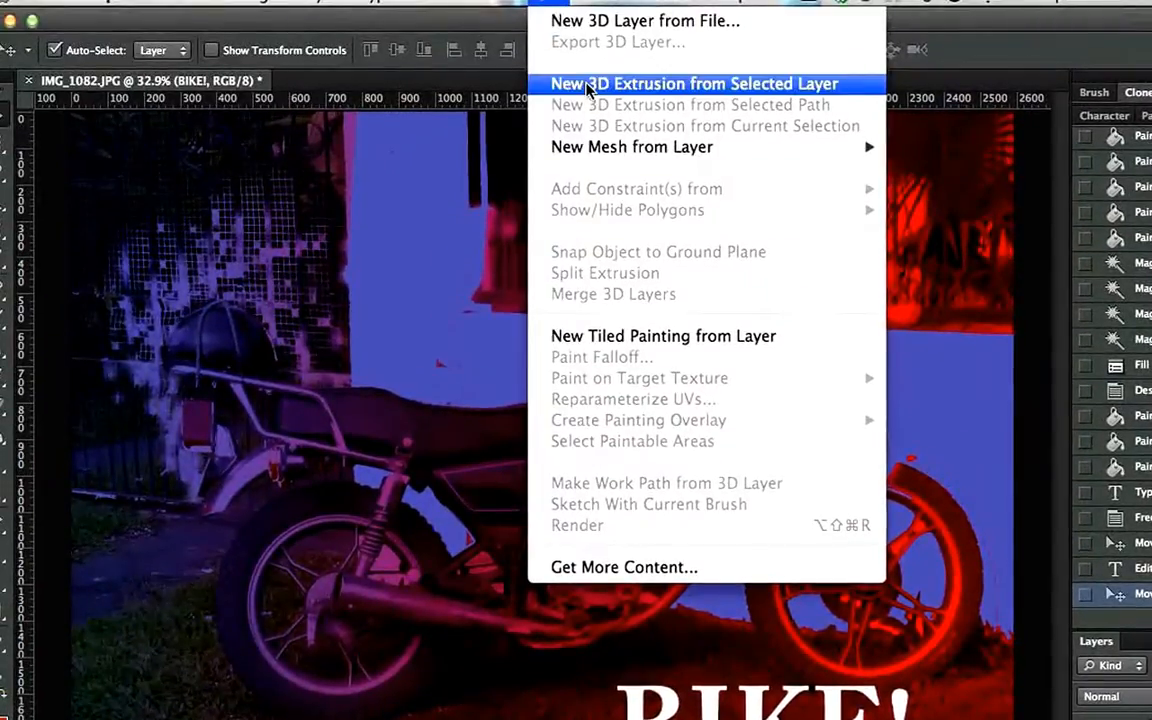
pyautogui.click(587, 86)
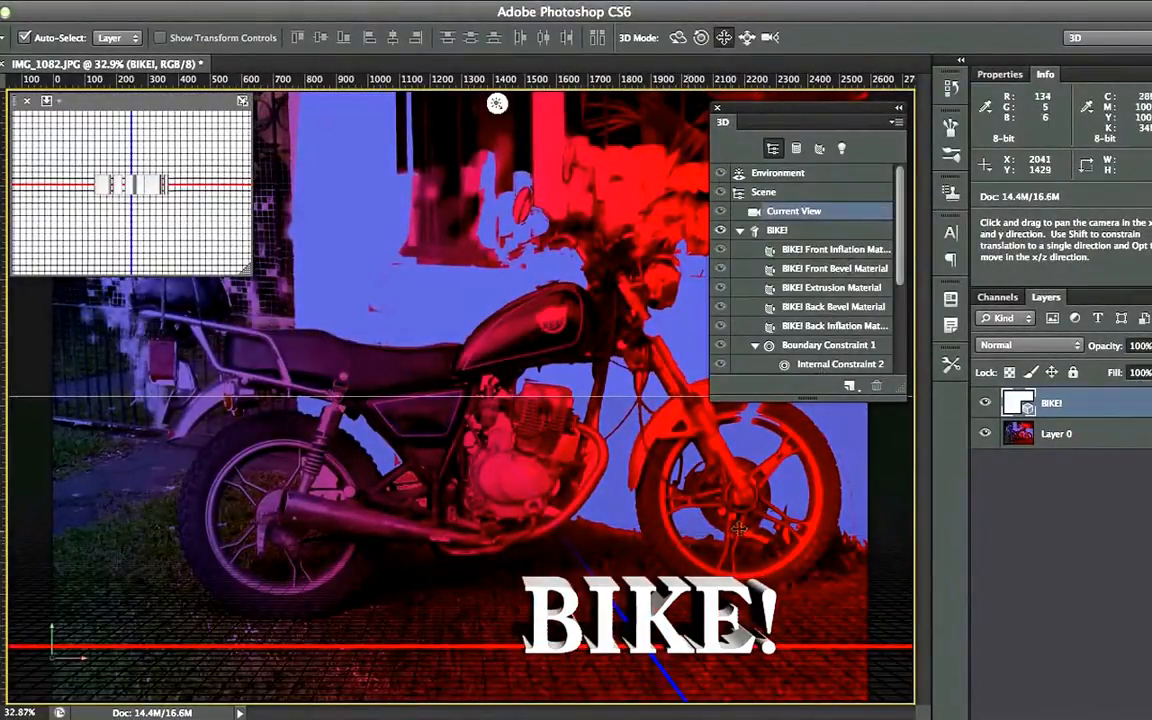
# Apply the Fun Textured3 material to the 3D title with the 3D Material Drop Tool, then select the photo layer
pyautogui.click(1, 365)
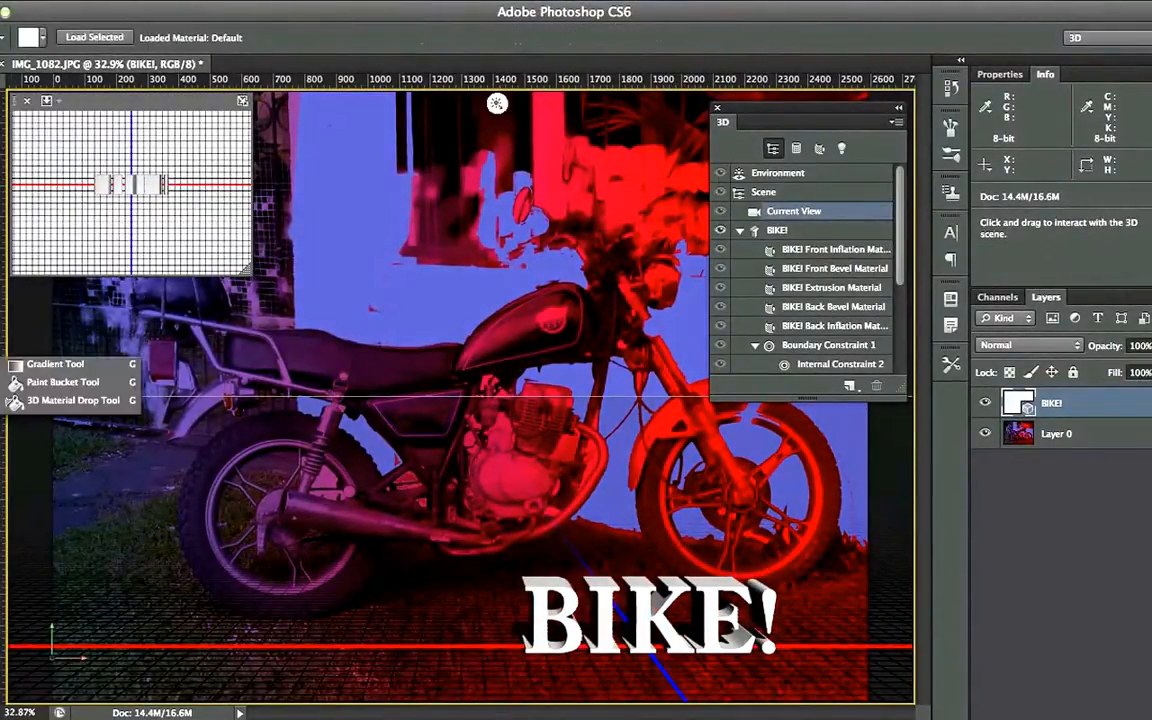
pyautogui.click(30, 404)
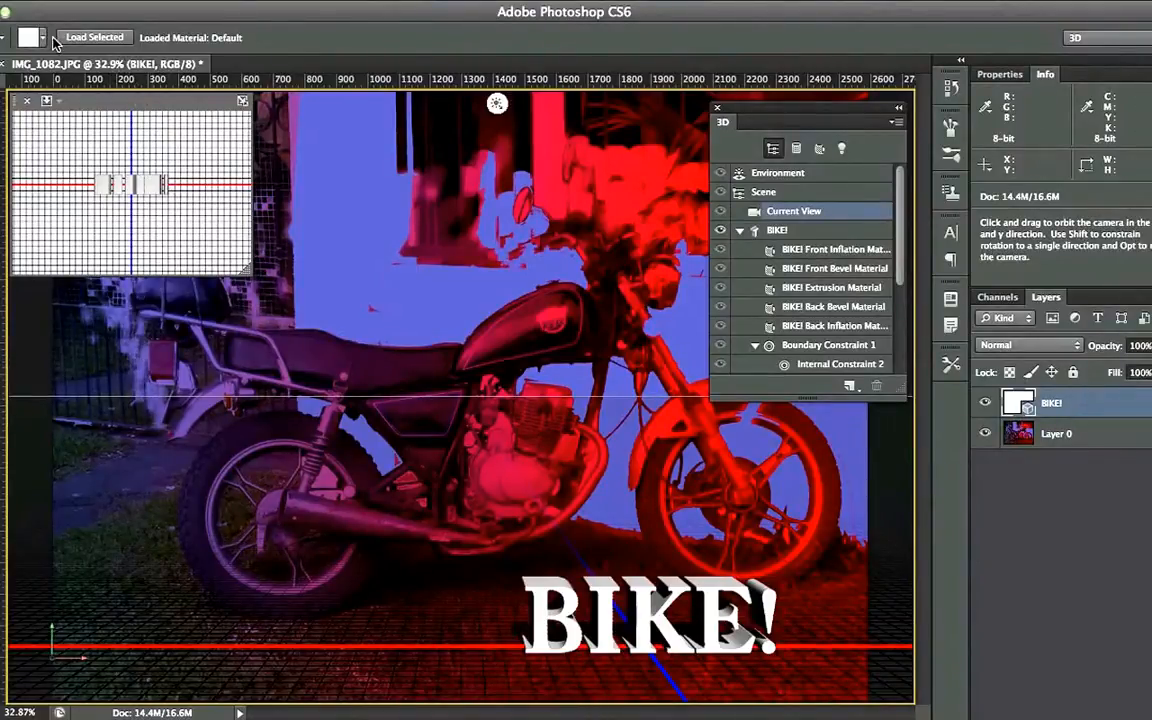
pyautogui.click(42, 40)
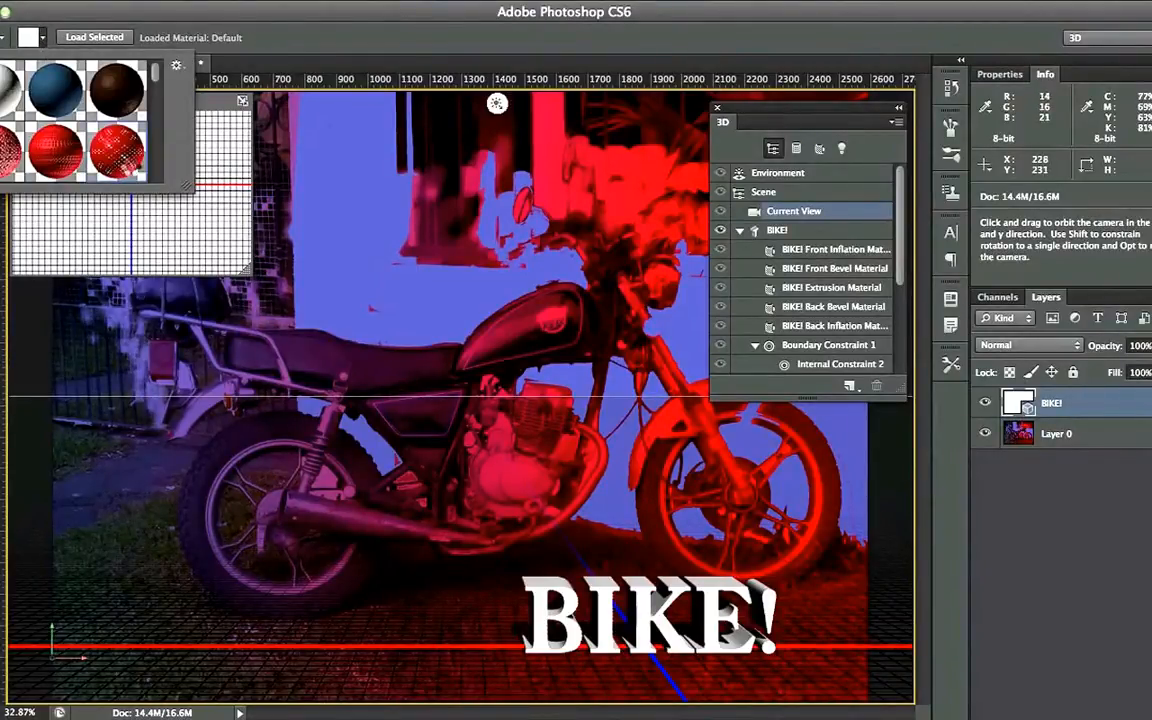
pyautogui.click(580, 614)
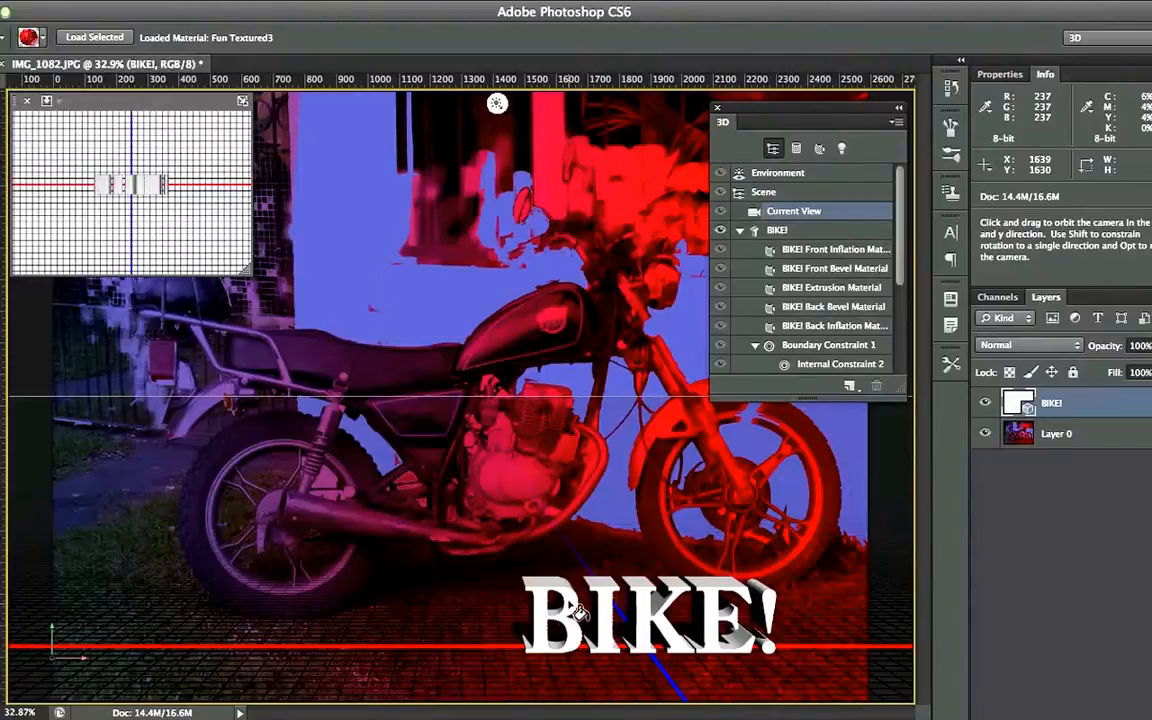
pyautogui.click(580, 614)
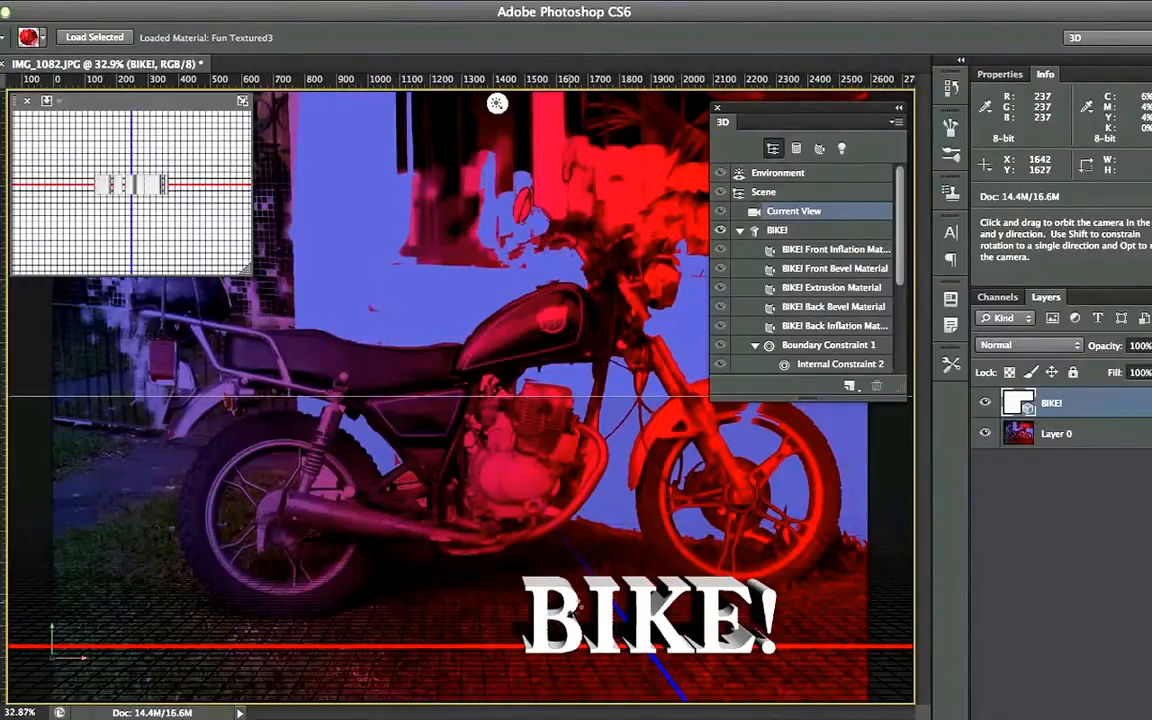
pyautogui.click(622, 638)
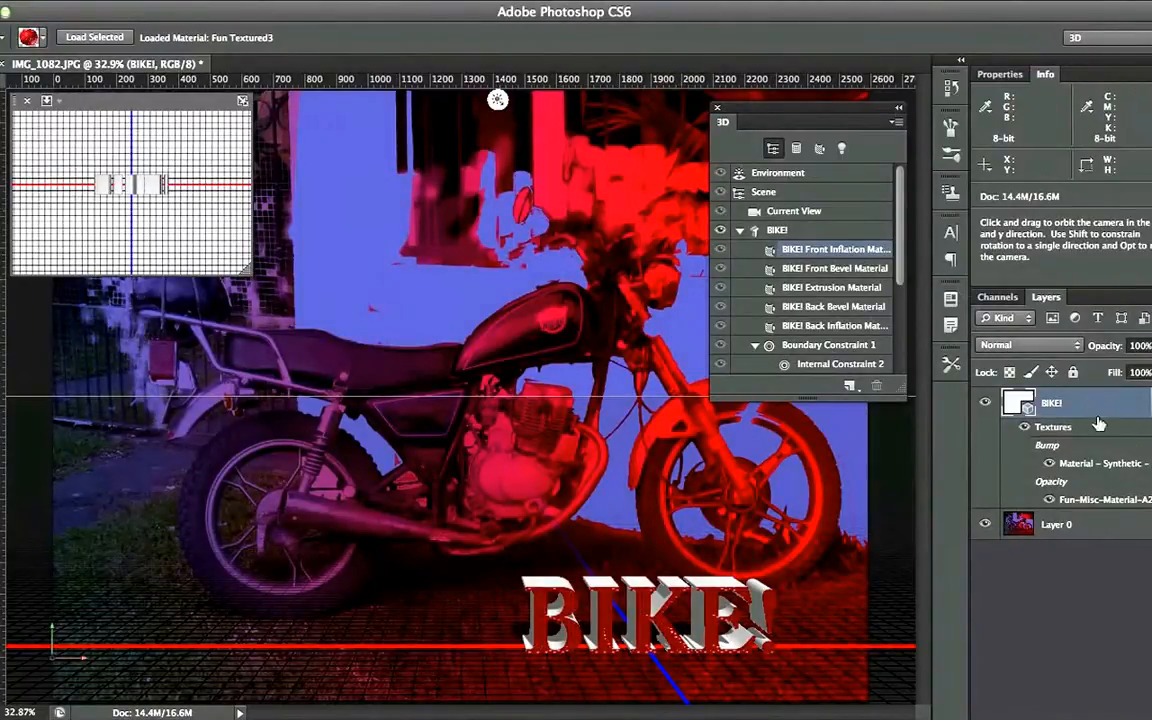
pyautogui.click(1096, 522)
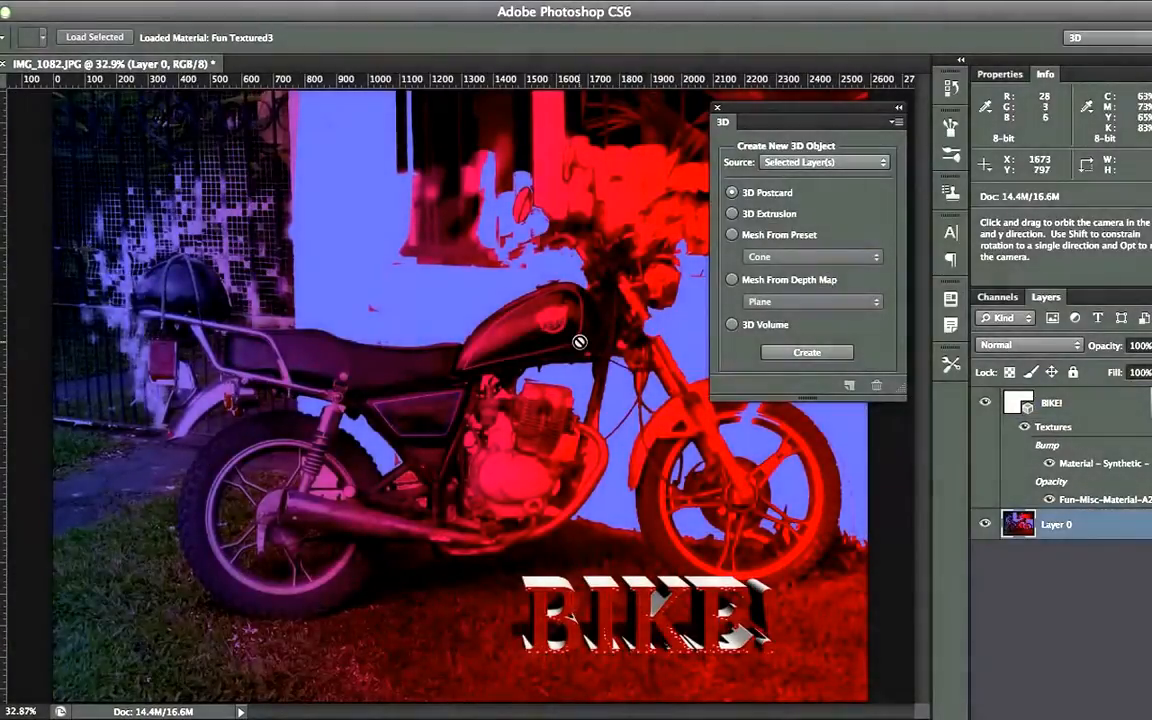